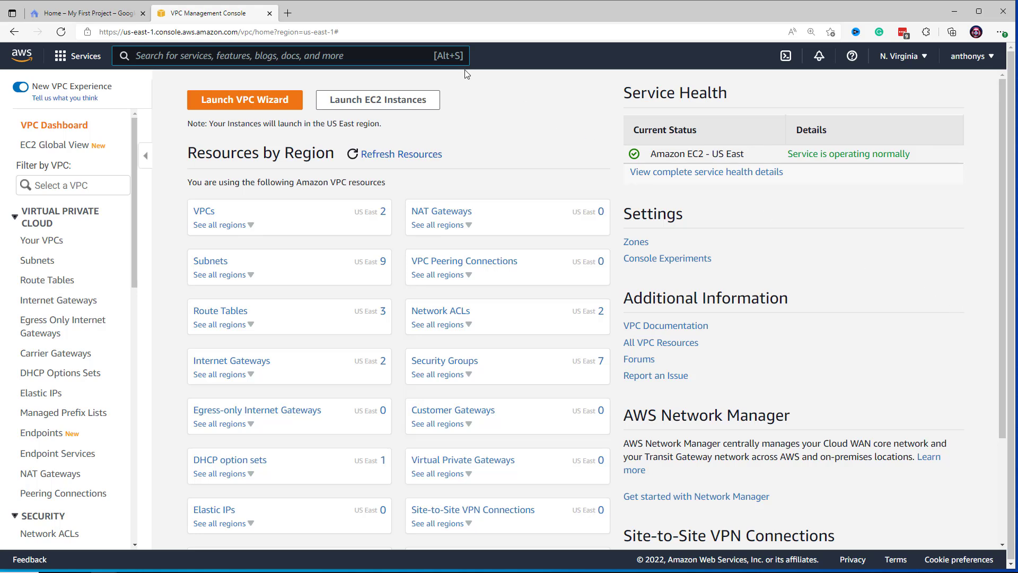
# Start creating a VPC-only resource from the list of VPCs and enter cloud_plus_vpc as its name tag
pyautogui.click(270, 105)
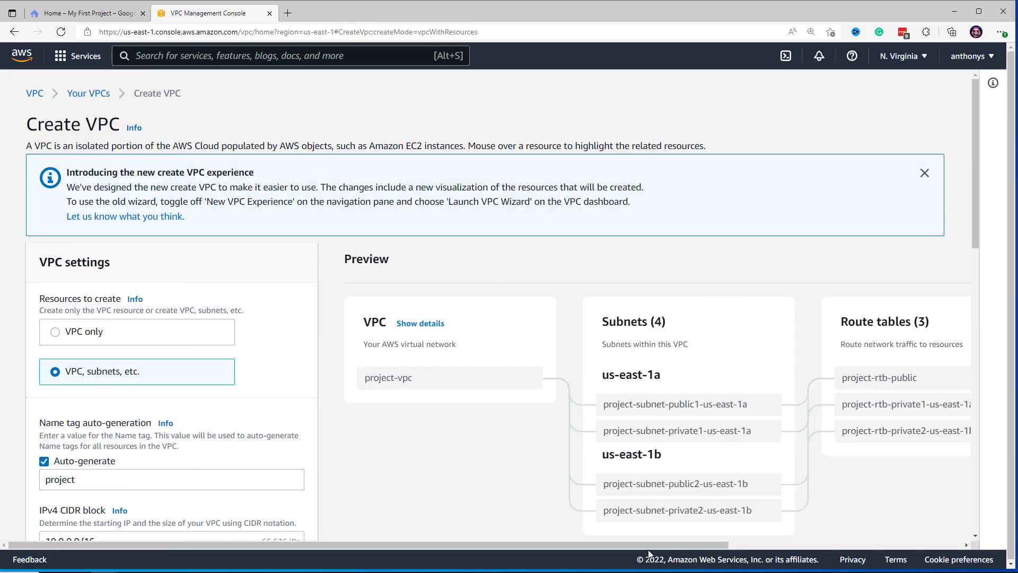
pyautogui.click(15, 32)
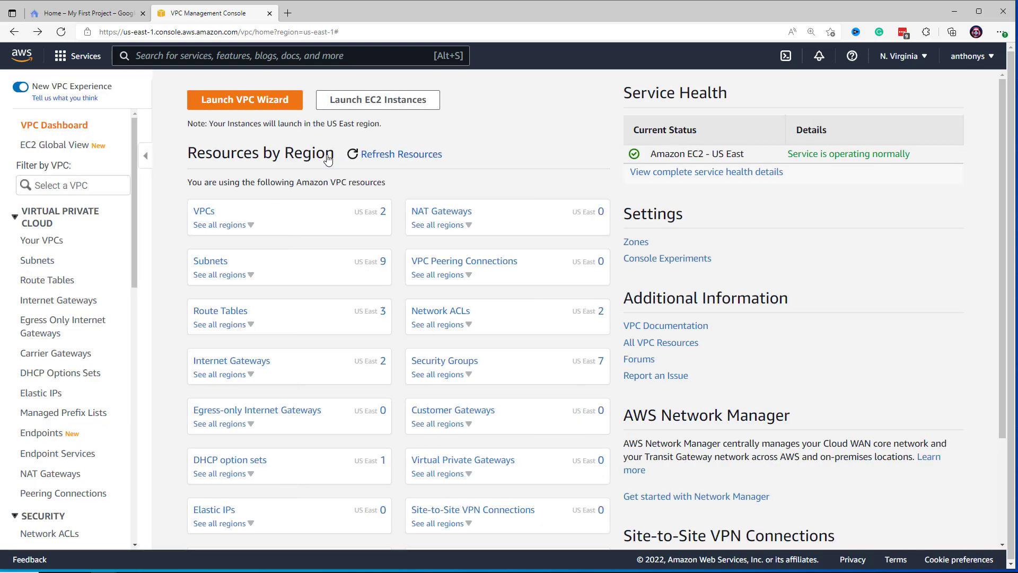
pyautogui.click(204, 211)
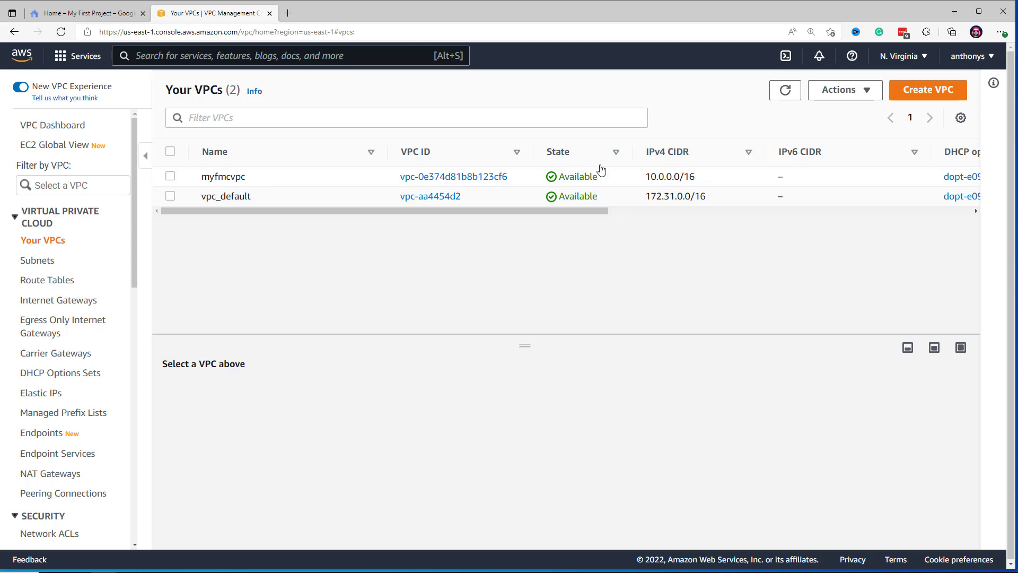
pyautogui.click(918, 98)
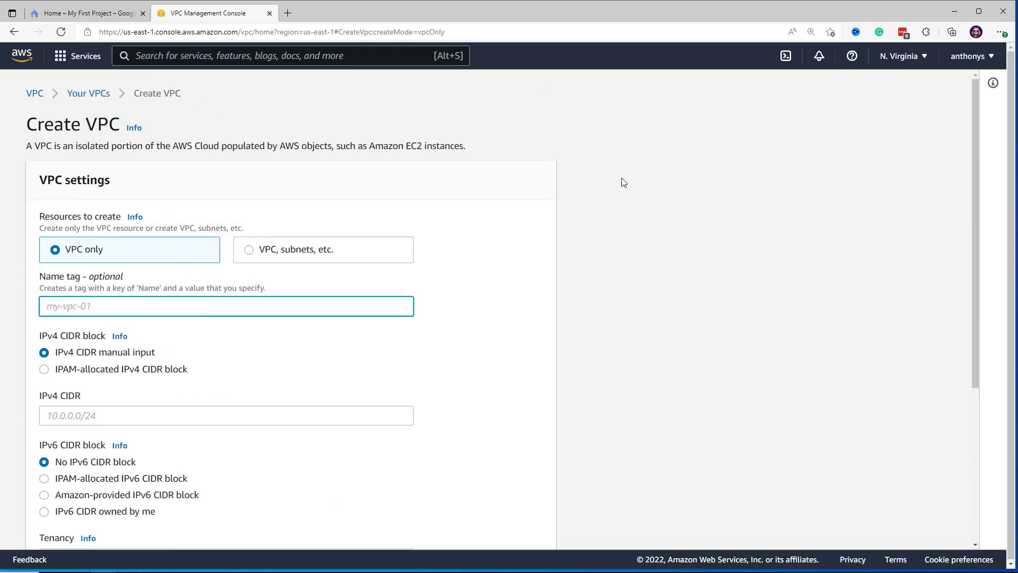
pyautogui.scroll(-1, 626, 183)
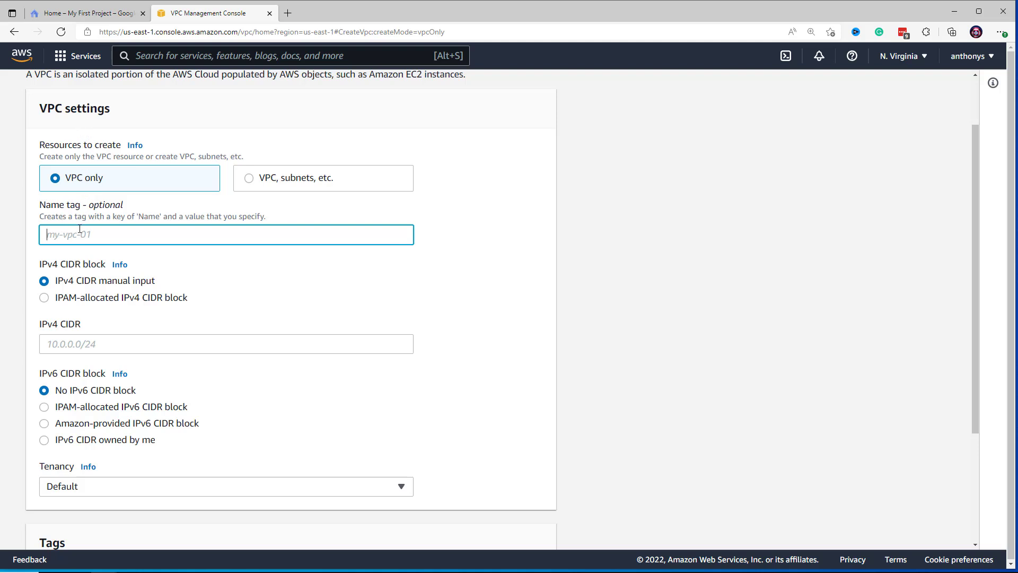
pyautogui.write('cloud+plus_vpc')
# Set the new VPC's manually entered IPv4 CIDR block to 10.0.0.0/24
pyautogui.click(103, 345)
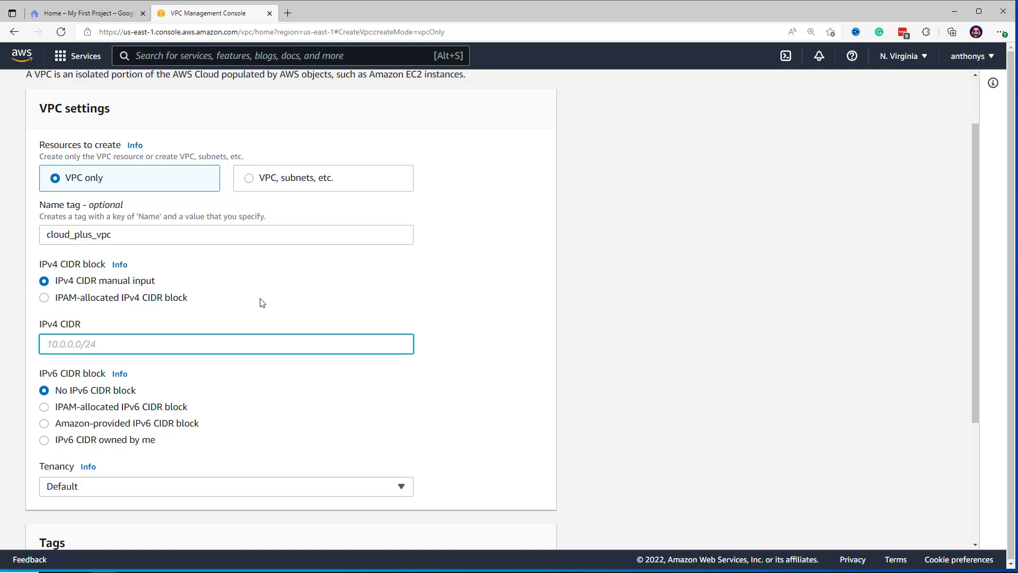
pyautogui.write('1')
pyautogui.press('BackSpace')
pyautogui.write('0.0.0.0/24')
pyautogui.click(728, 419)
# Review the remaining VPC settings, keep the tenancy at Default, and create the VPC
pyautogui.scroll(-1, 723, 417)
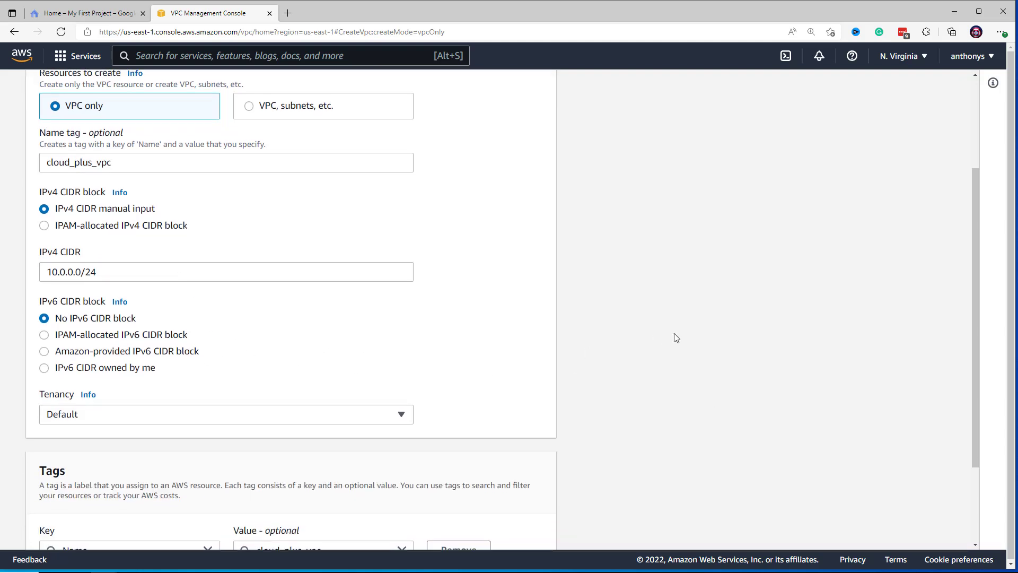
pyautogui.scroll(-1, 682, 339)
pyautogui.scroll(-1, 682, 338)
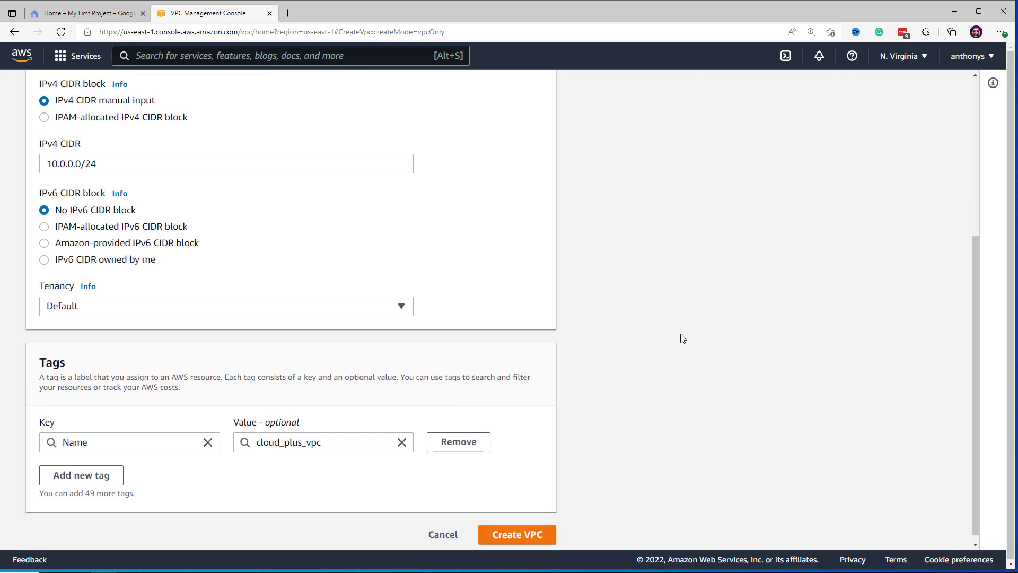
pyautogui.click(394, 301)
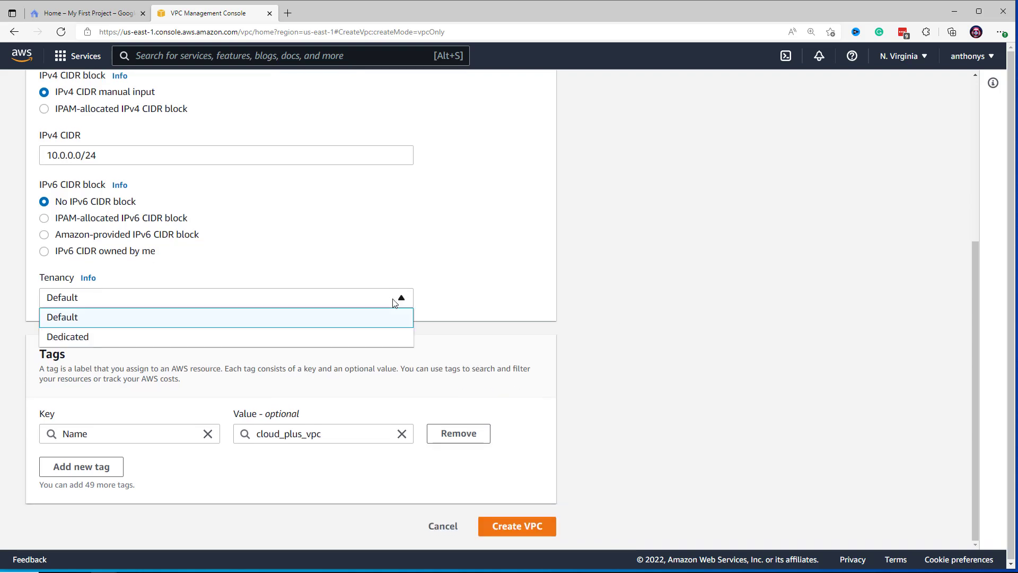
pyautogui.click(448, 260)
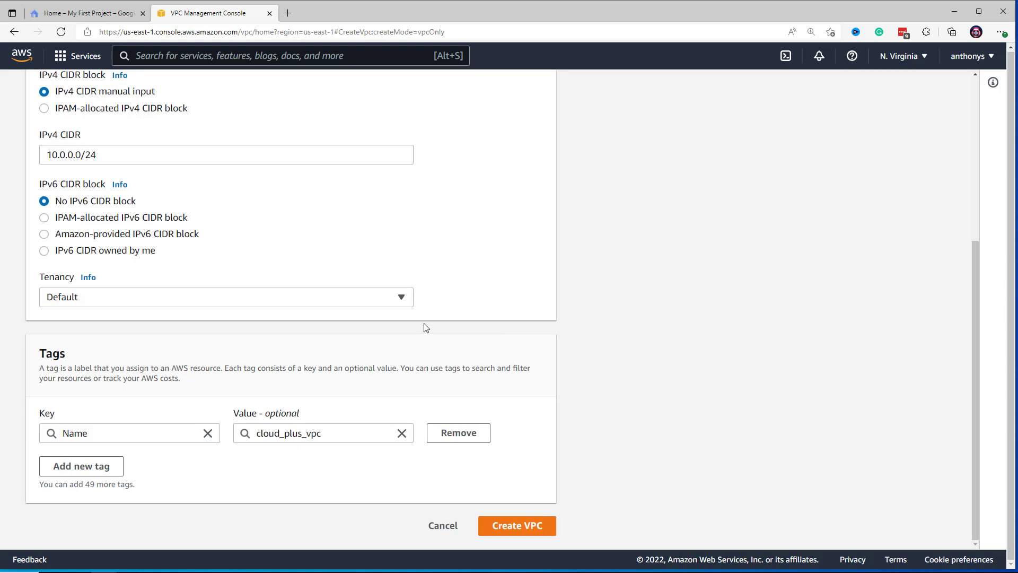
pyautogui.scroll(3, 448, 328)
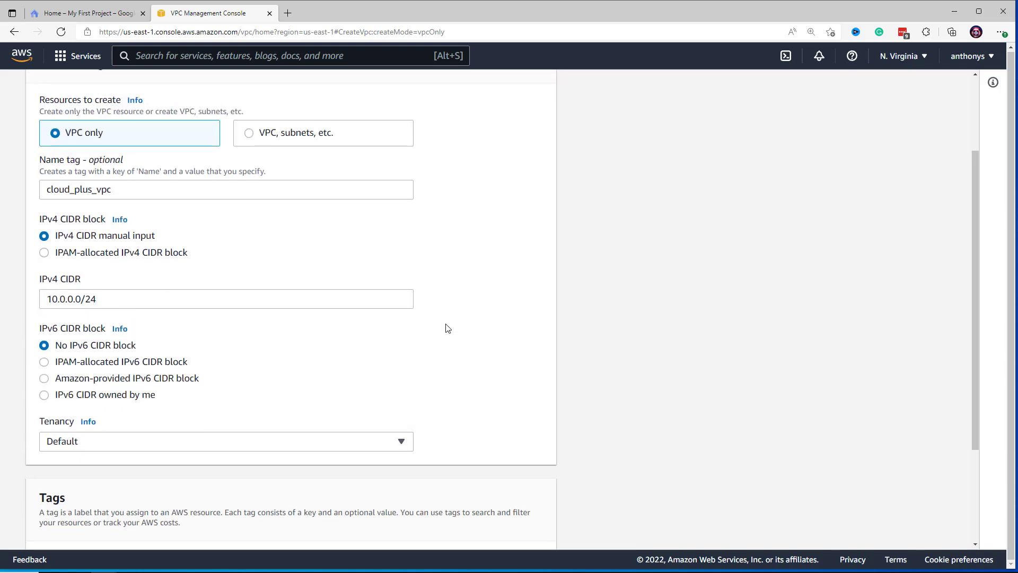
pyautogui.scroll(-3, 448, 328)
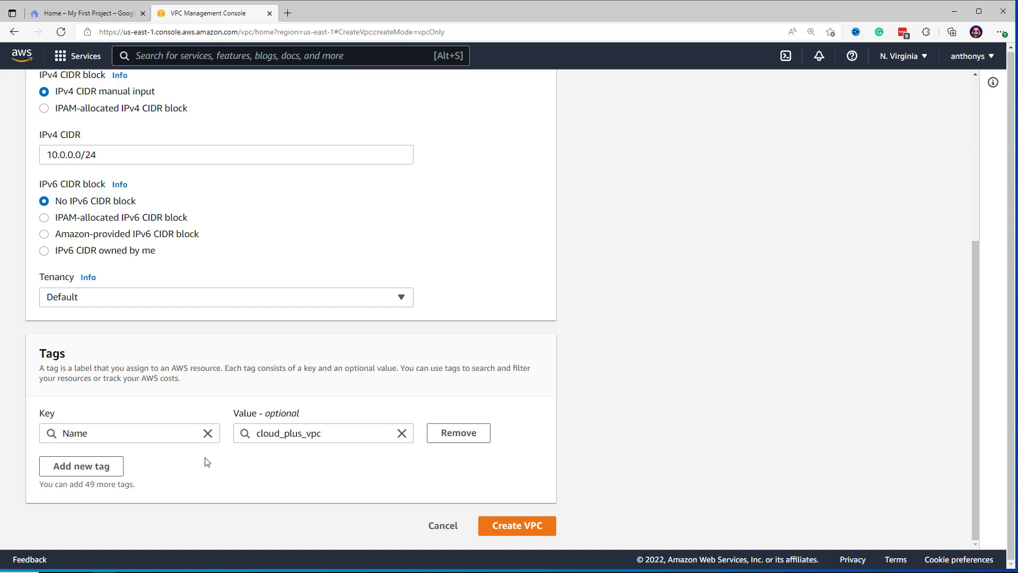
pyautogui.click(518, 526)
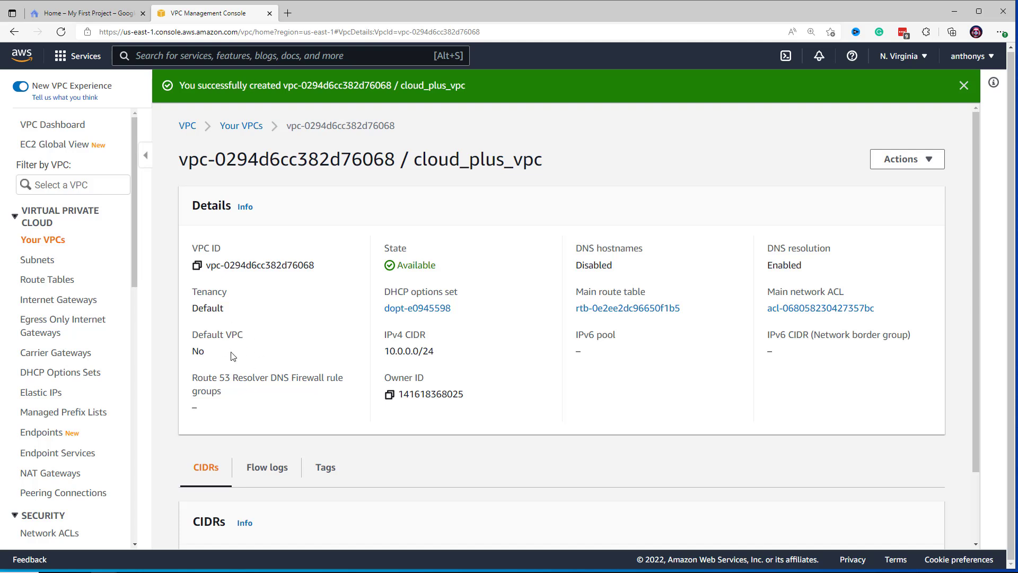
# Open the main route table of cloud_plus_vpc from the VPC's details and examine its routes
pyautogui.doubleClick(486, 162)
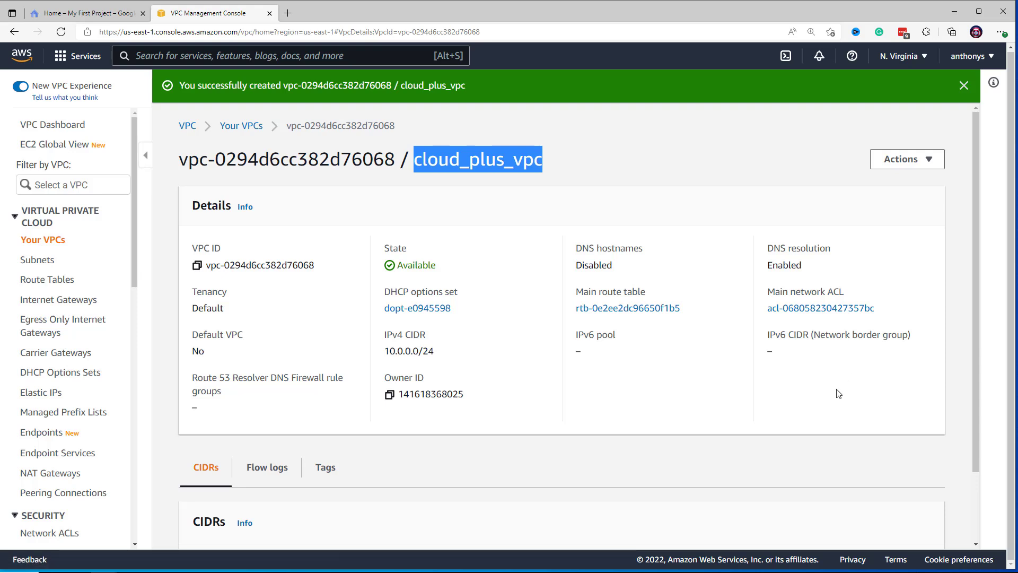
pyautogui.click(629, 308)
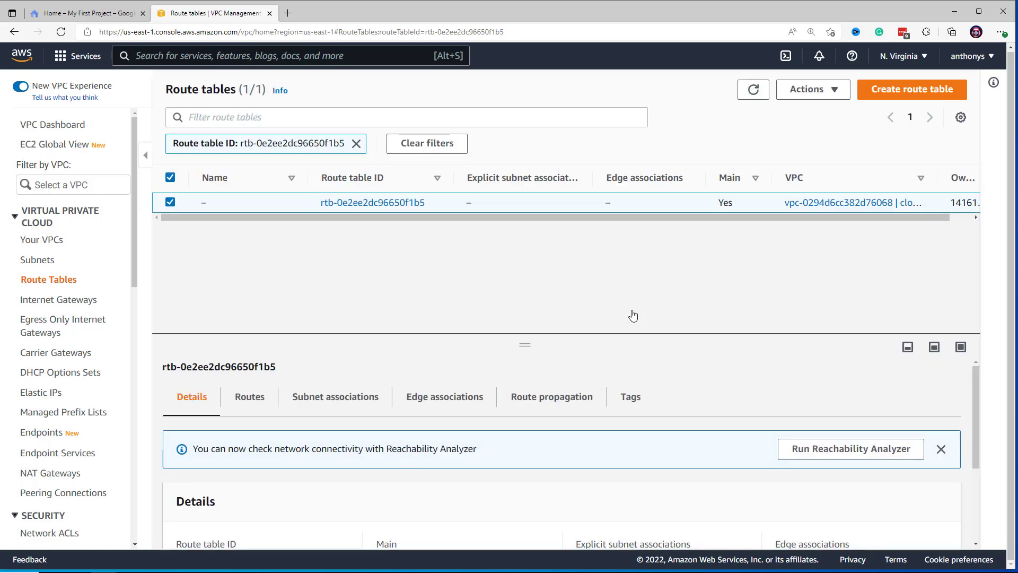
pyautogui.click(409, 203)
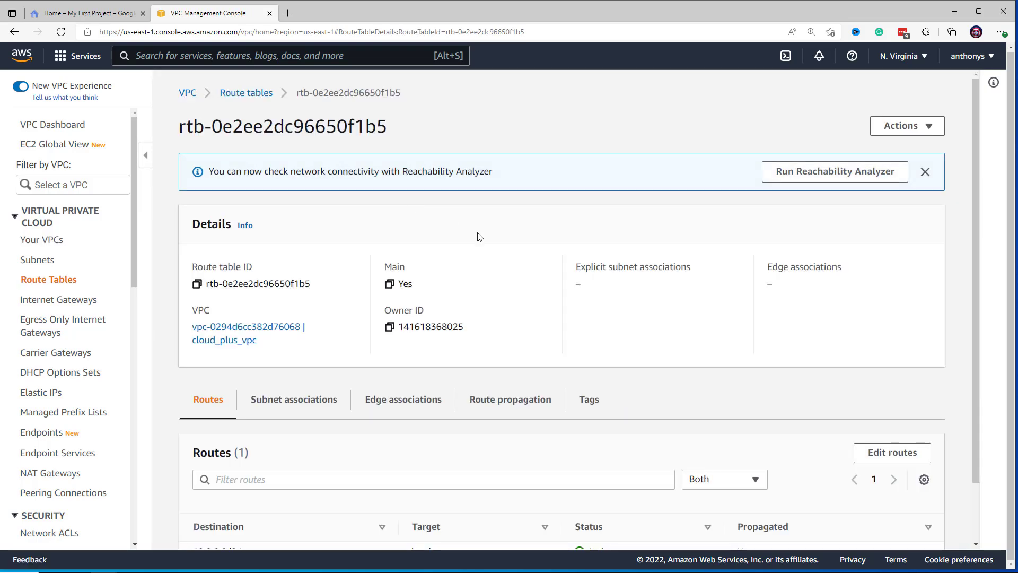
pyautogui.scroll(-1, 587, 290)
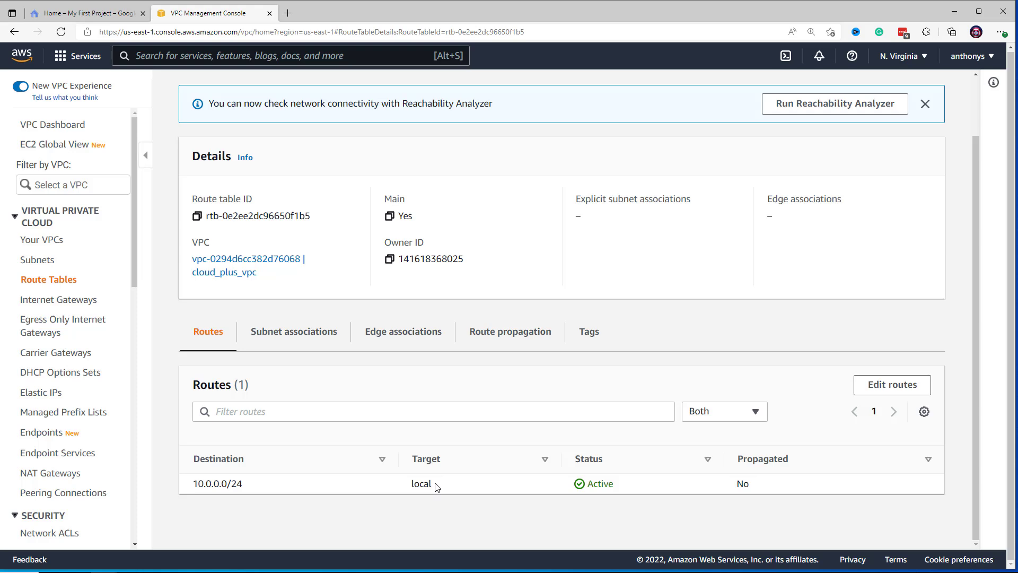
pyautogui.scroll(2, 471, 479)
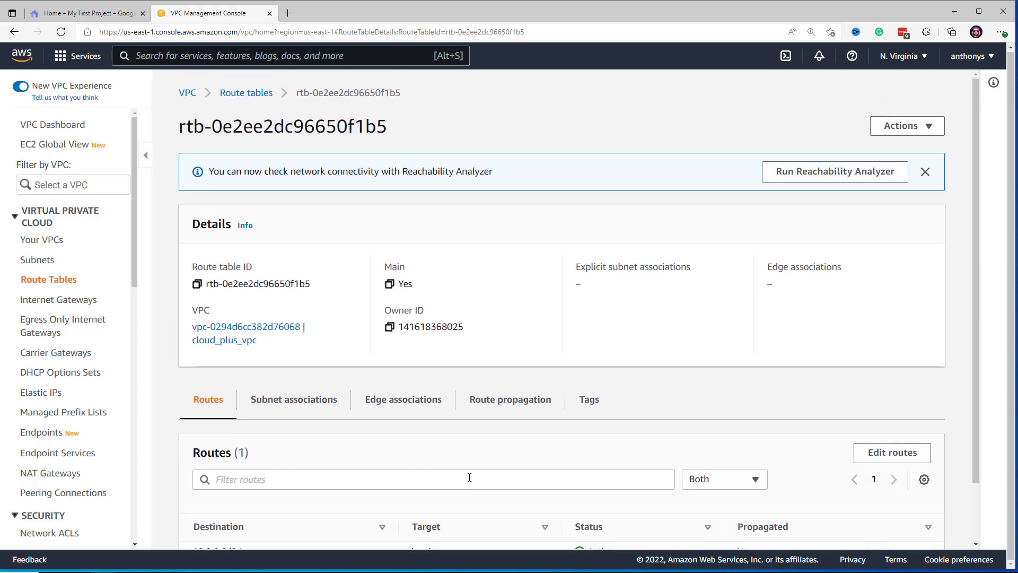
# Reopen cloud_plus_vpc from the VPC list and view the inbound rules of its main network ACL
pyautogui.click(187, 93)
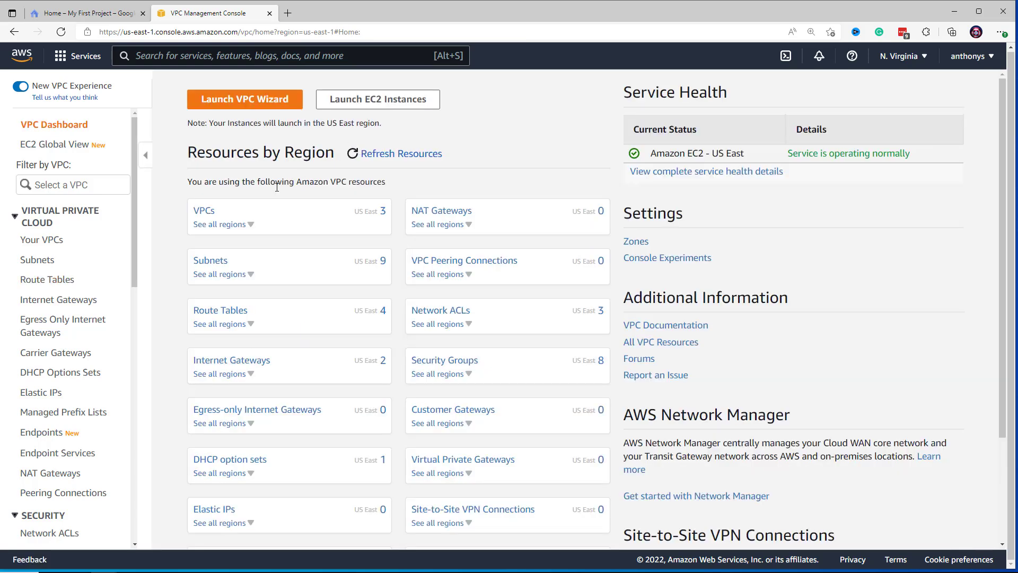
pyautogui.click(204, 211)
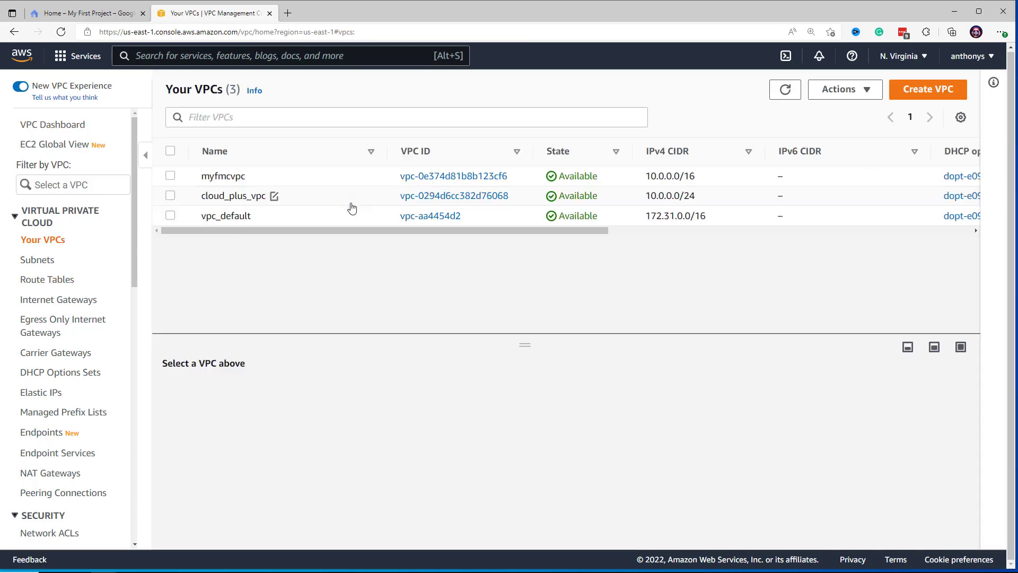
pyautogui.click(435, 196)
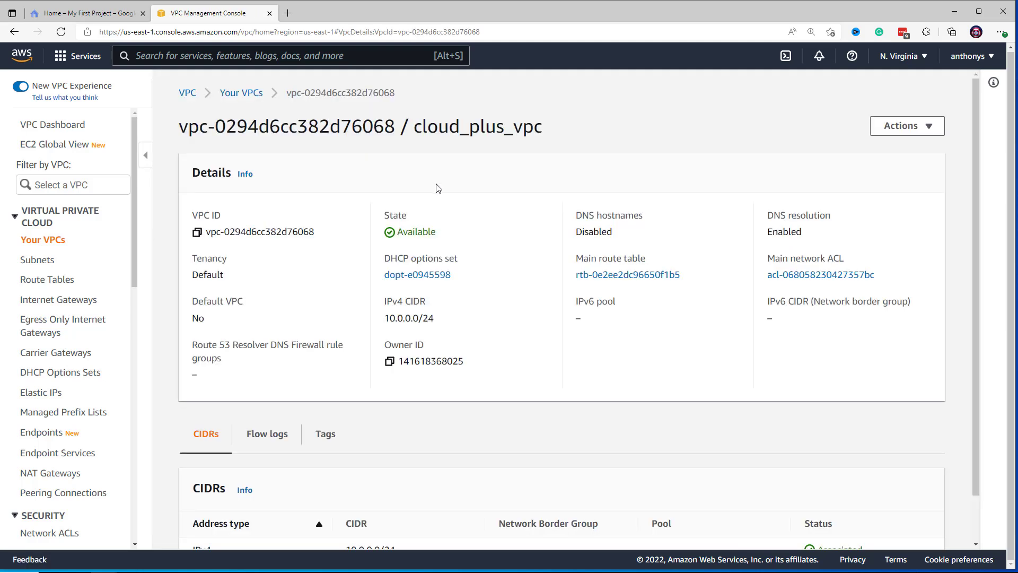
pyautogui.click(834, 276)
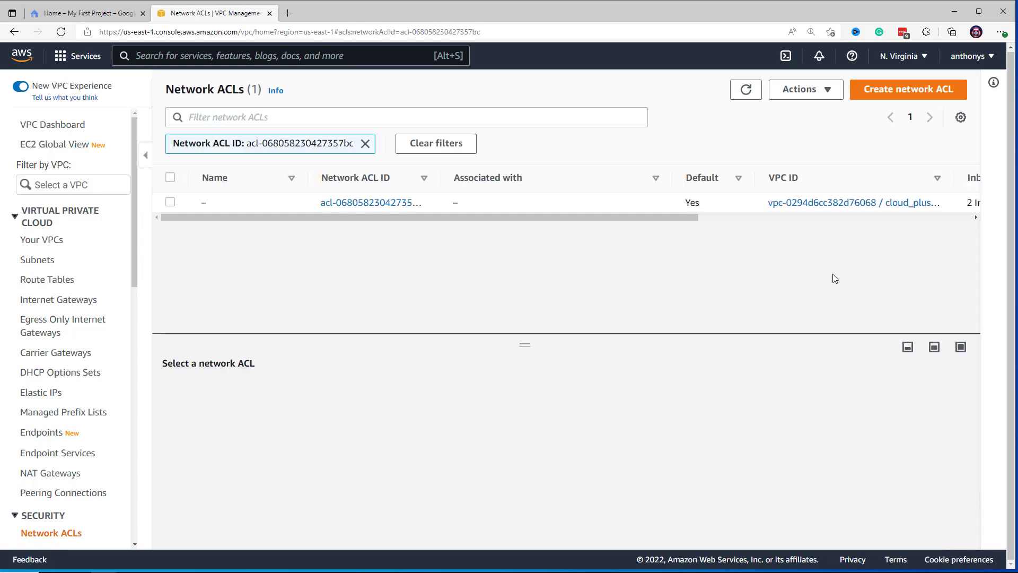
pyautogui.click(389, 204)
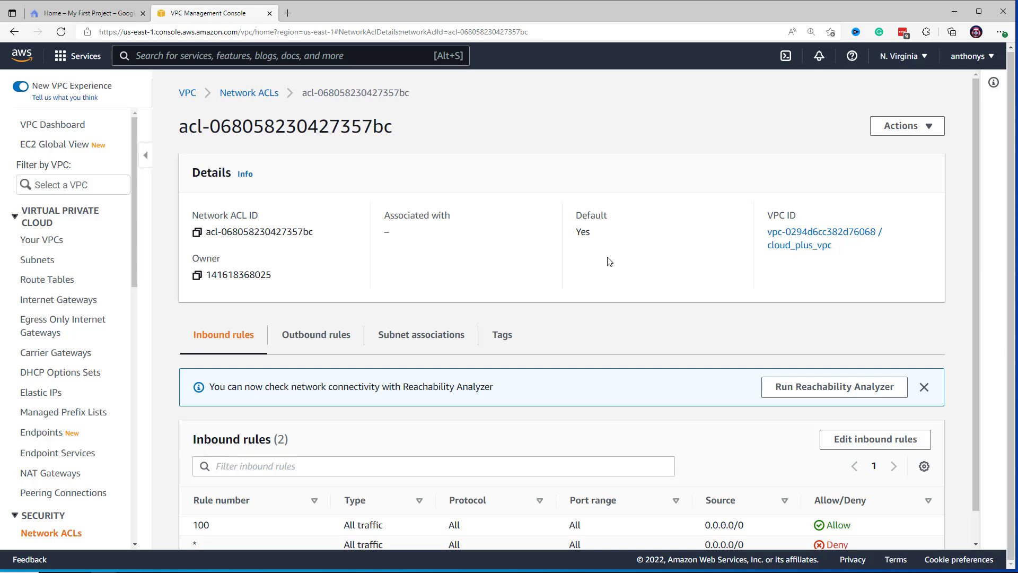
pyautogui.scroll(-1, 610, 262)
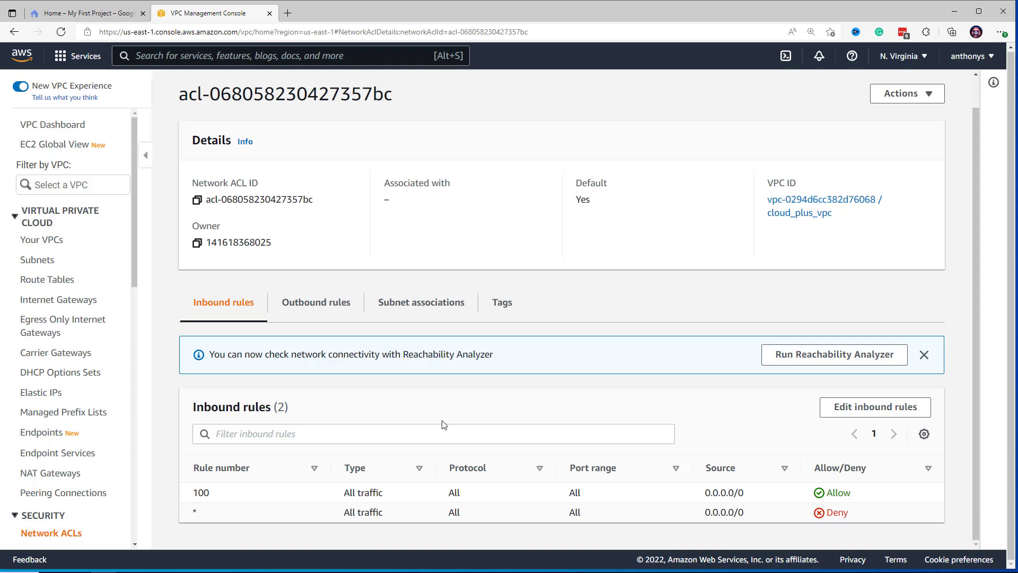
# Check the network ACL's outbound rules and compare them with its inbound rules
pyautogui.click(325, 308)
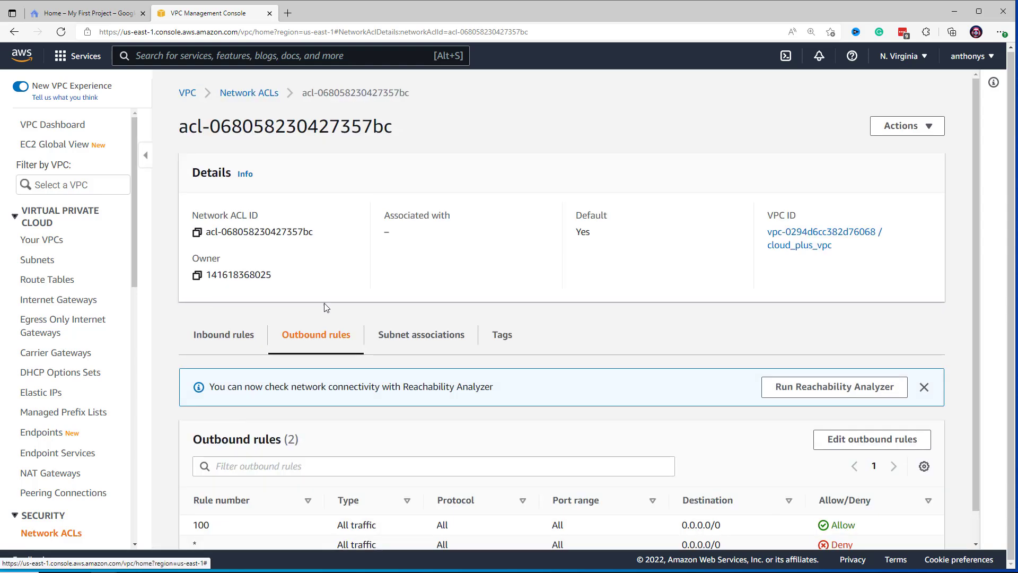
pyautogui.scroll(1, 405, 307)
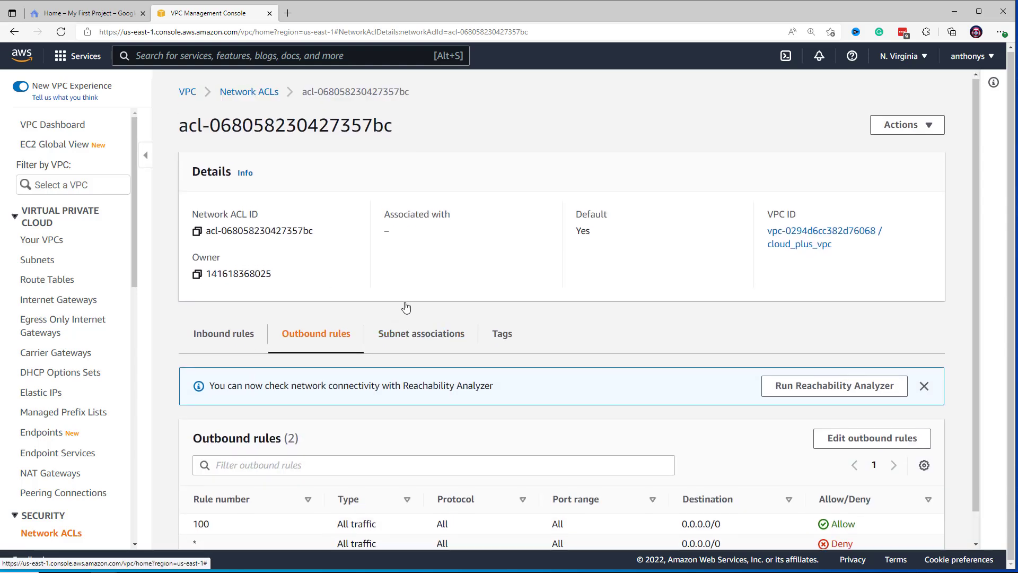
pyautogui.click(246, 336)
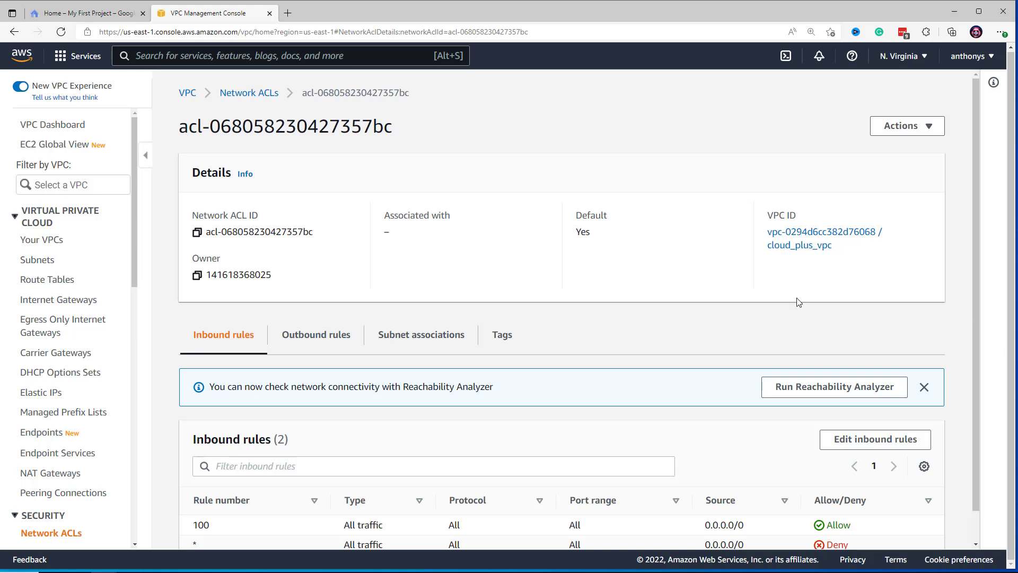
pyautogui.scroll(-1, 798, 300)
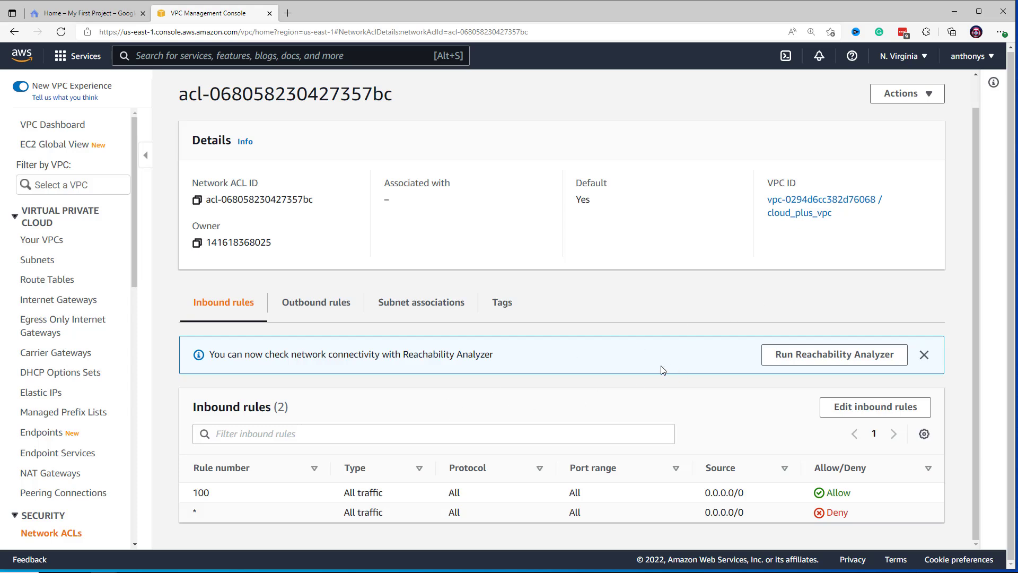
pyautogui.scroll(1, 660, 367)
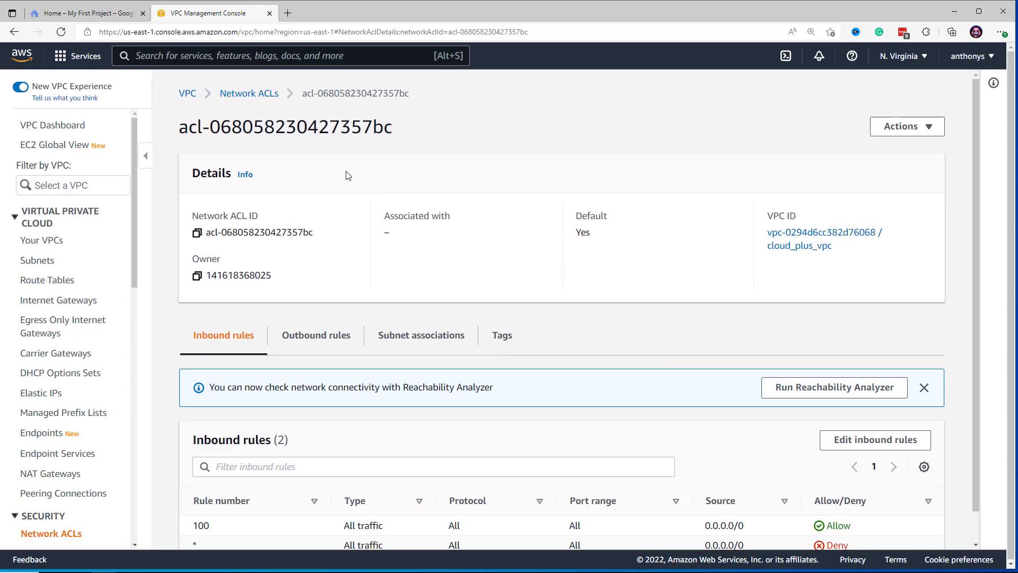
# Return to the details of cloud_plus_vpc and review its CIDRs and the available VPC resource categories
pyautogui.click(188, 94)
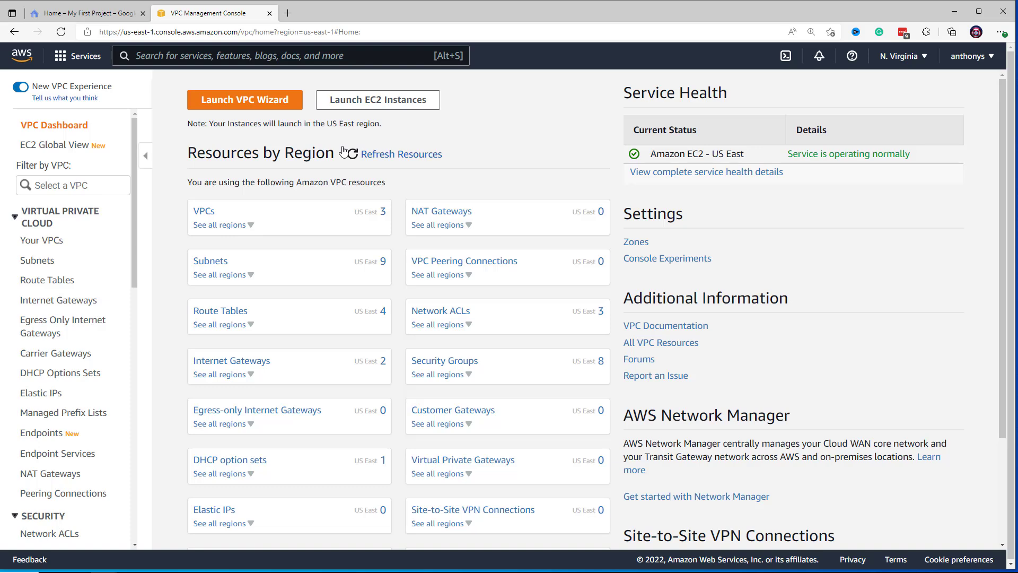
pyautogui.click(205, 213)
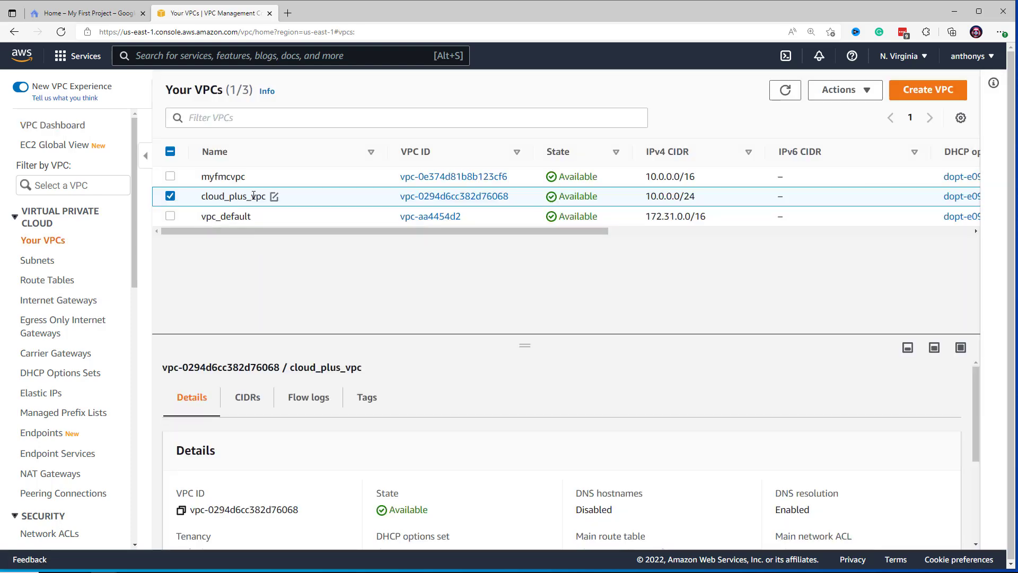
pyautogui.click(435, 196)
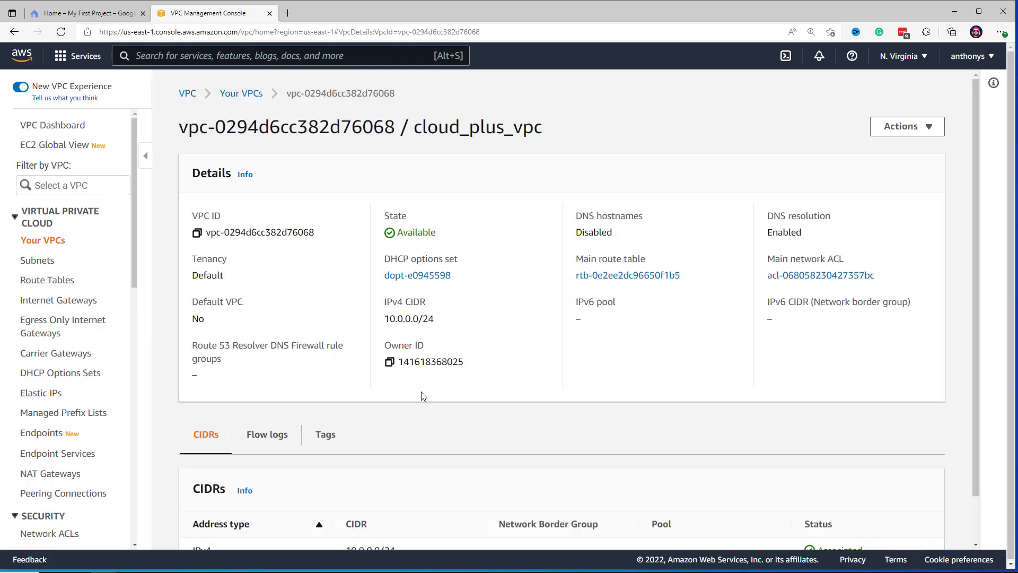
pyautogui.scroll(-1, 488, 297)
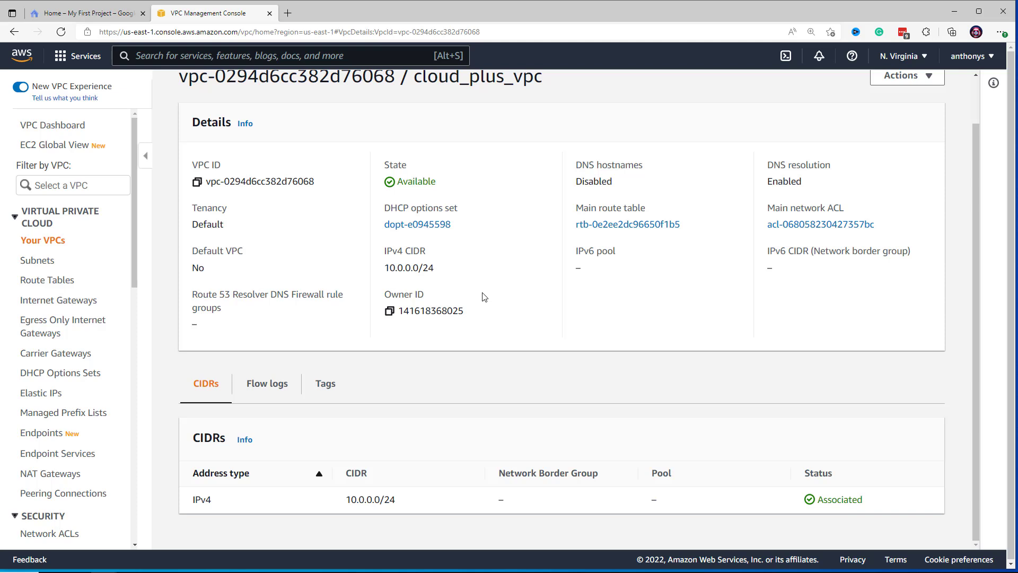
pyautogui.scroll(-1, 91, 289)
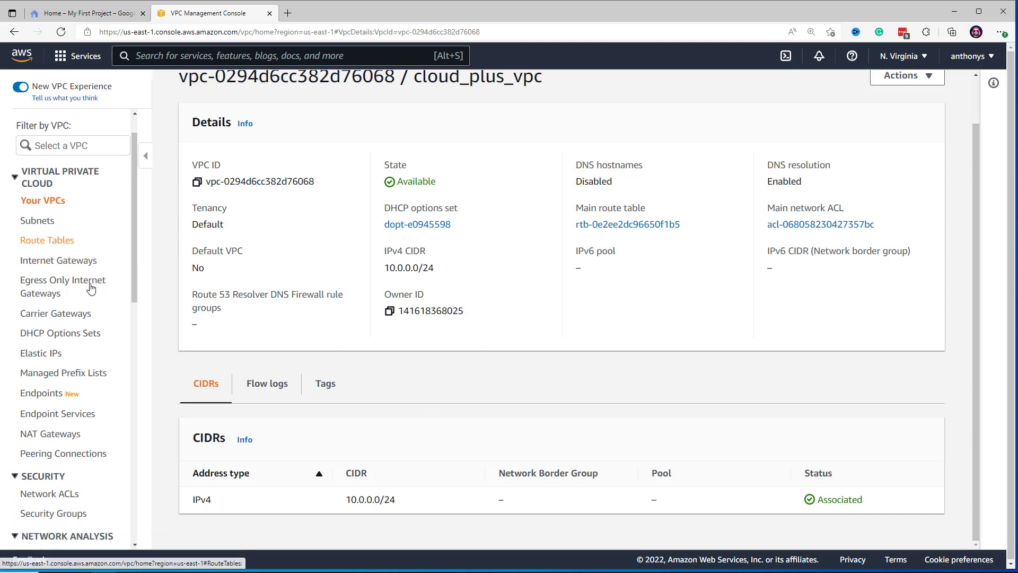
pyautogui.scroll(-3, 91, 289)
pyautogui.scroll(3, 95, 282)
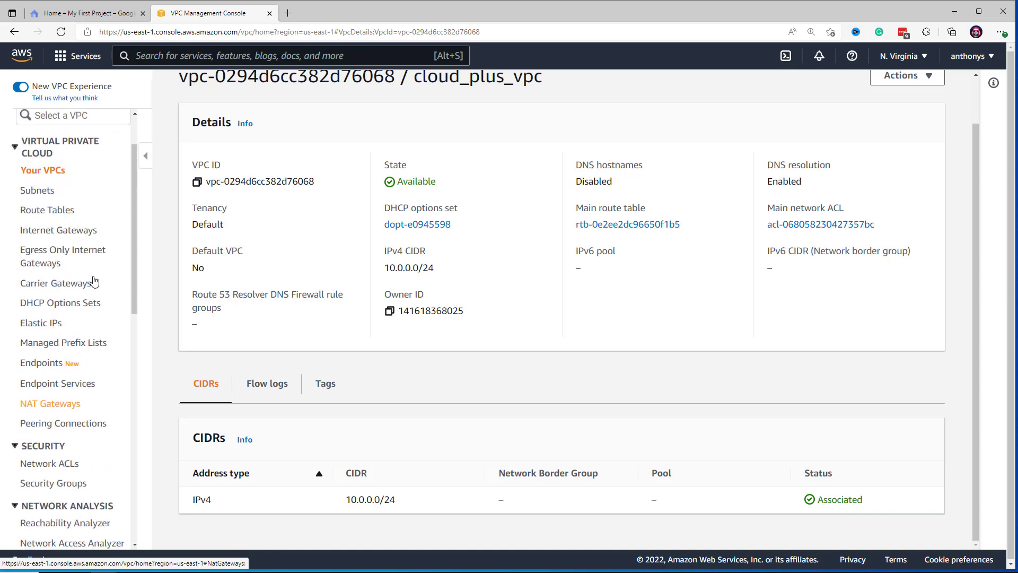
# Start creating a subnet from the subnets list and choose cloud_plus_vpc as its VPC
pyautogui.click(37, 194)
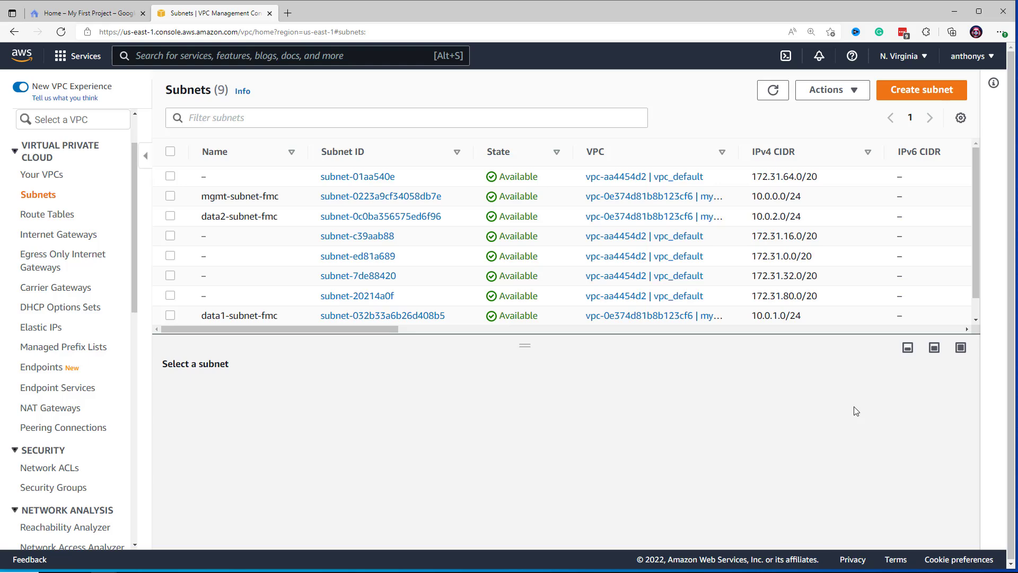
pyautogui.click(921, 89)
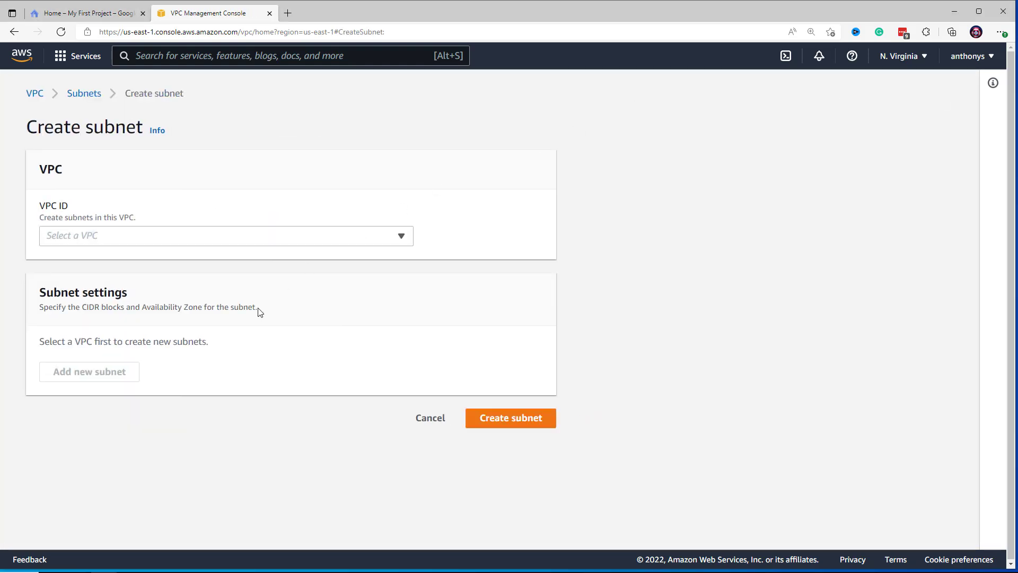
pyautogui.click(155, 237)
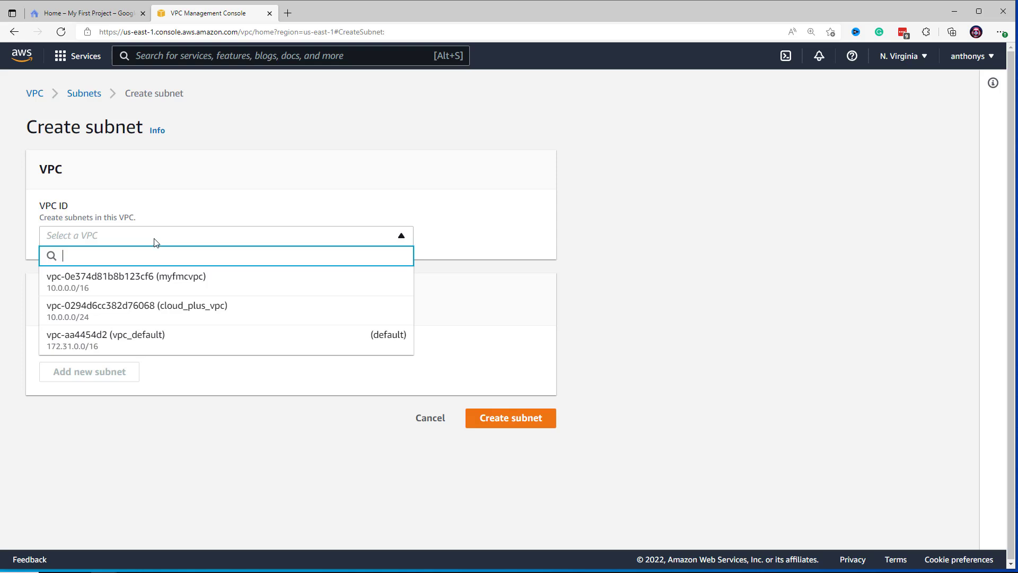
pyautogui.click(195, 314)
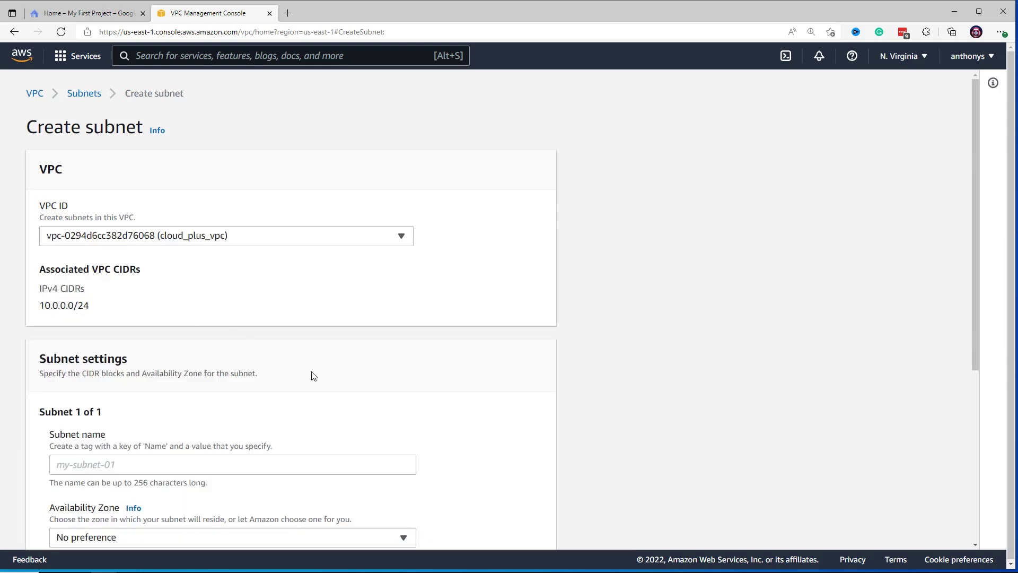
# Name the new subnet cloud_plus_subnet1
pyautogui.scroll(-1, 321, 377)
pyautogui.scroll(-1, 325, 377)
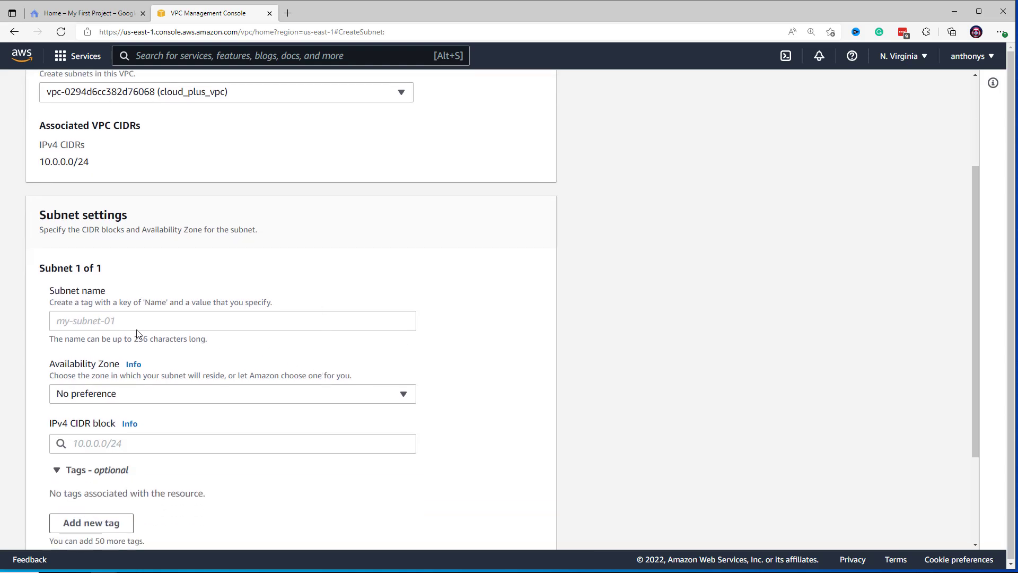
pyautogui.click(104, 323)
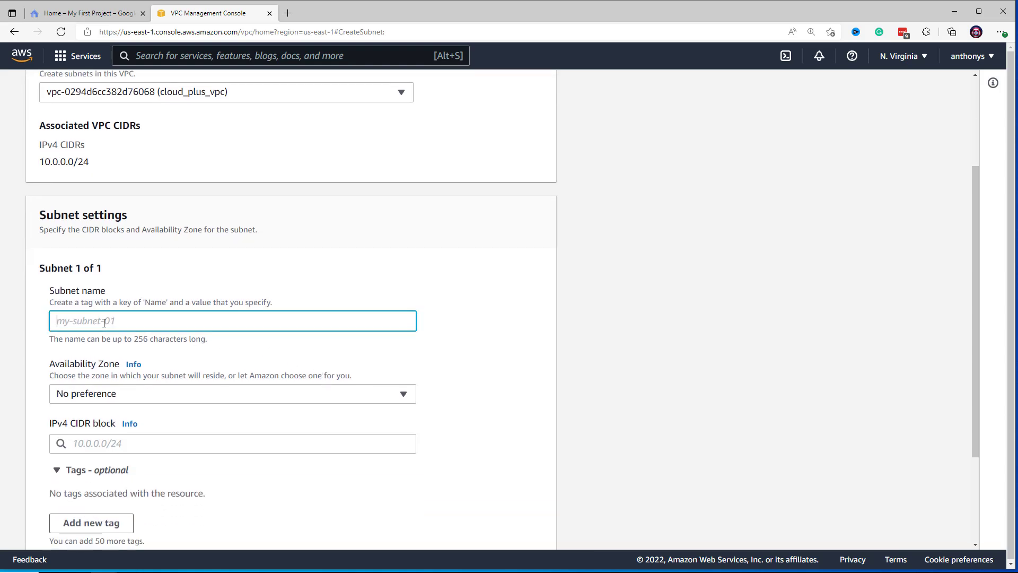
pyautogui.write('cloud_')
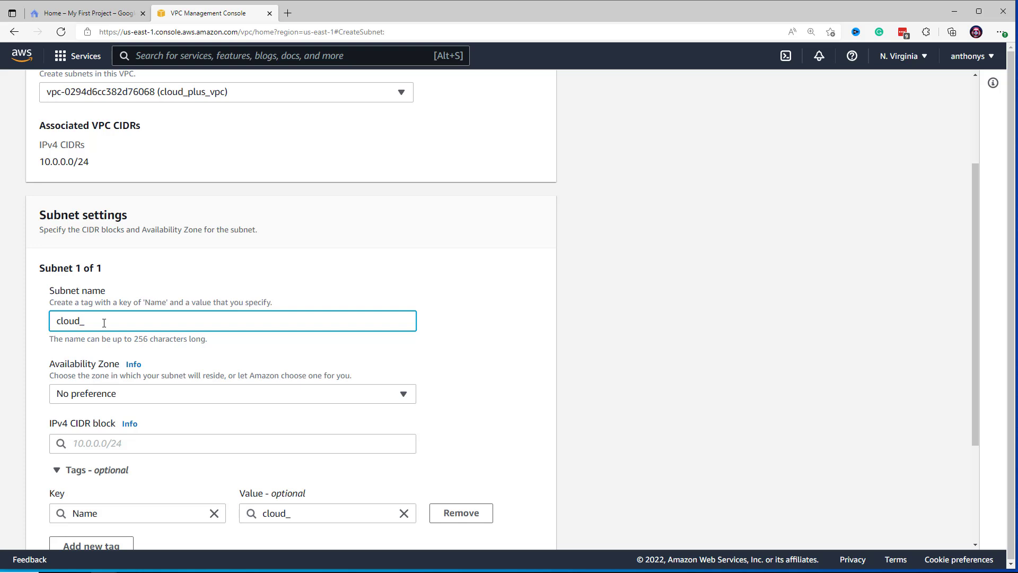
pyautogui.write('plus_subnet1')
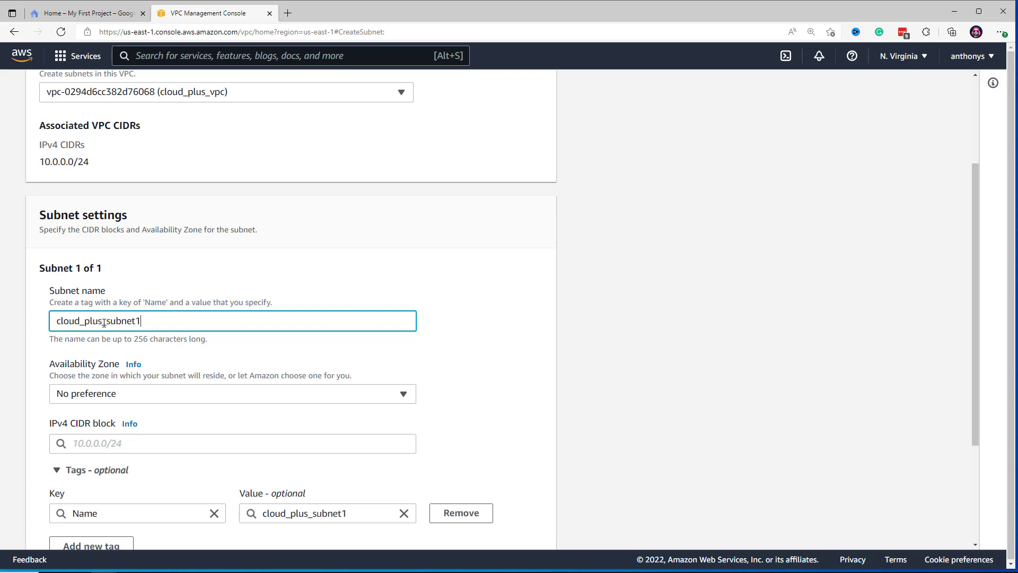
# Examine the Availability Zones offered for the new subnet
pyautogui.scroll(-3, 318, 327)
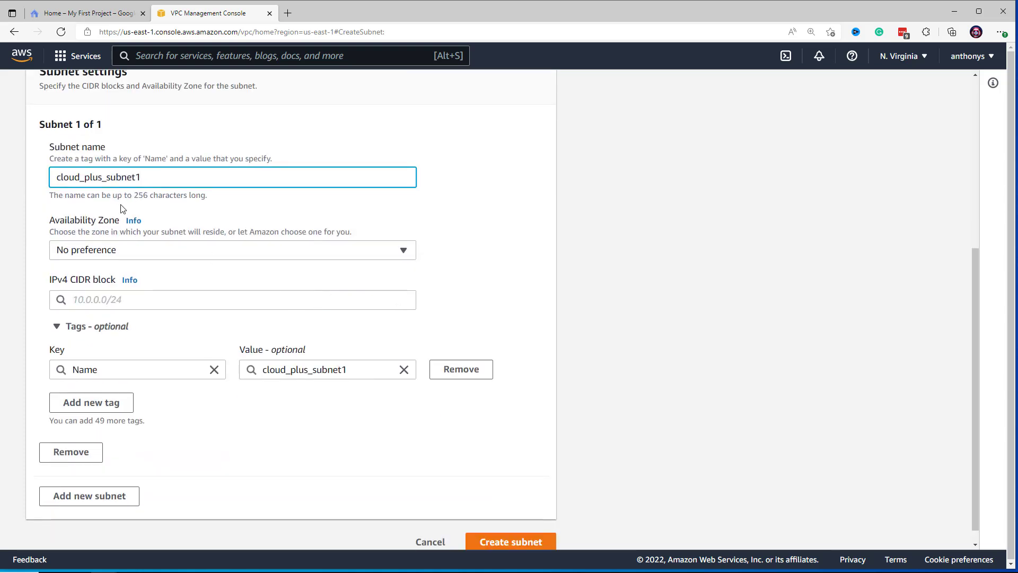
pyautogui.scroll(-1, 186, 242)
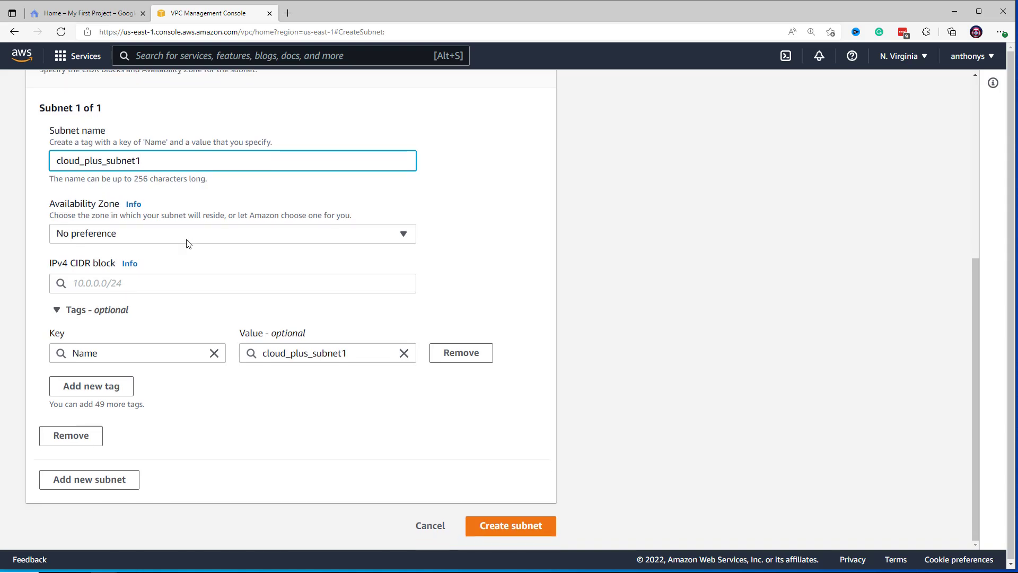
pyautogui.click(178, 238)
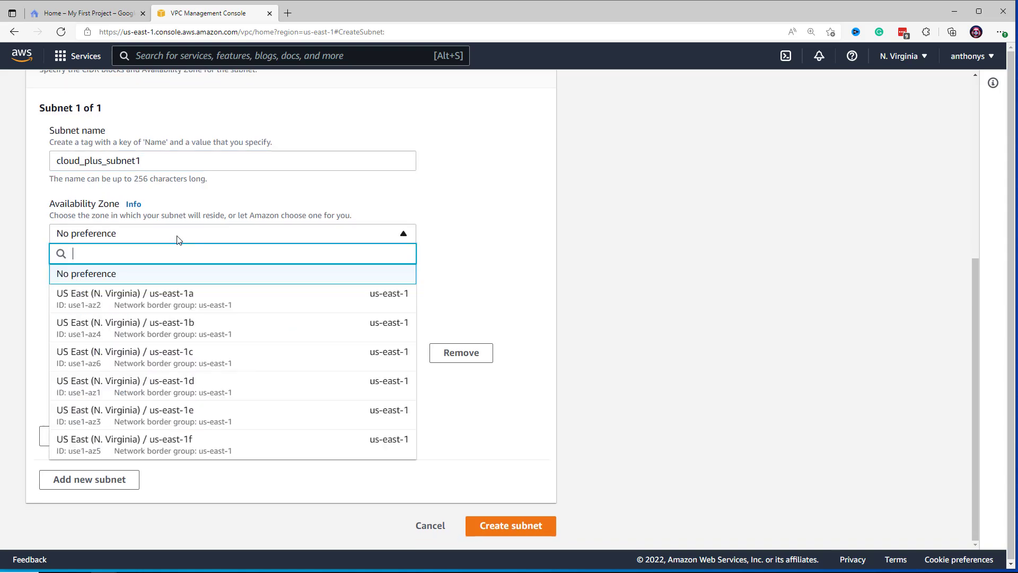
pyautogui.click(178, 238)
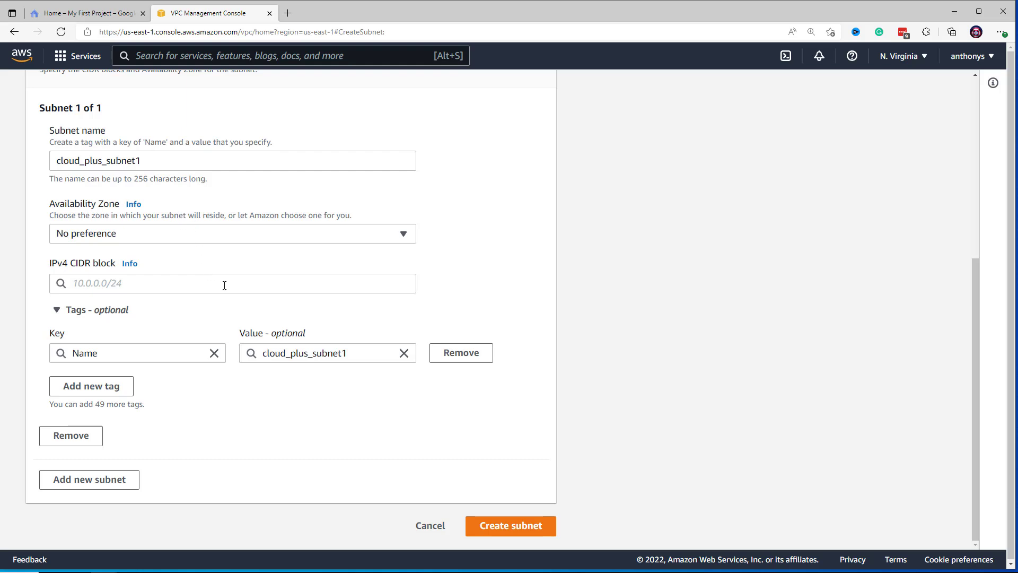
# Try to create the subnet with the IPv4 CIDR block 10.1.1.0/24
pyautogui.click(177, 282)
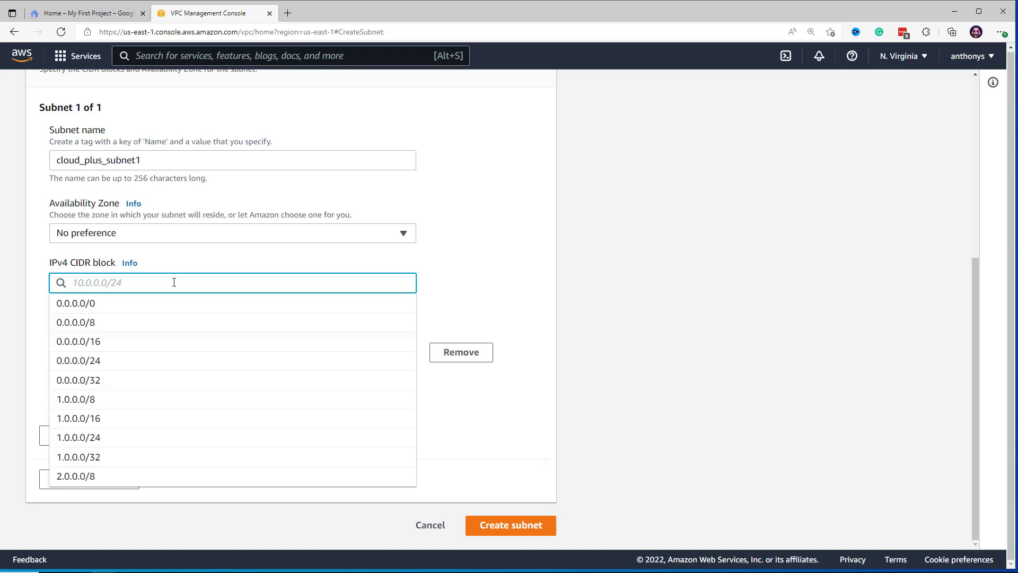
pyautogui.write('10')
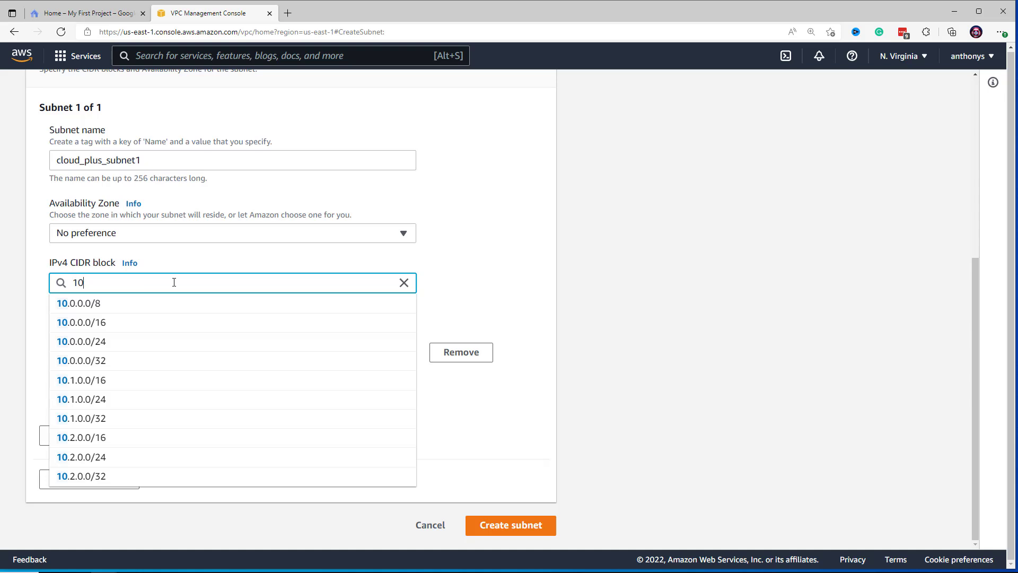
pyautogui.write('.1')
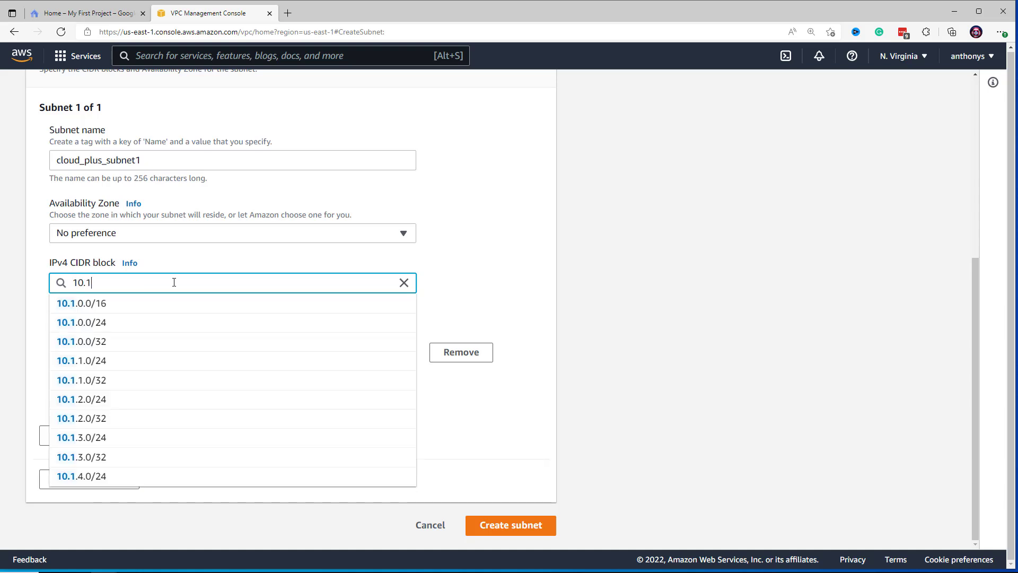
pyautogui.write('.1.0')
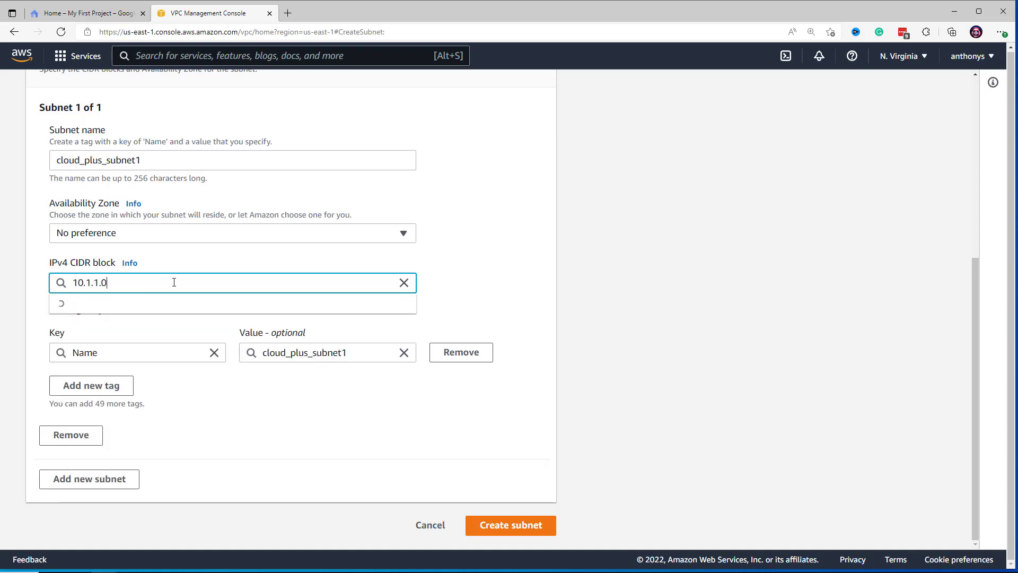
pyautogui.write('/24')
pyautogui.click(215, 260)
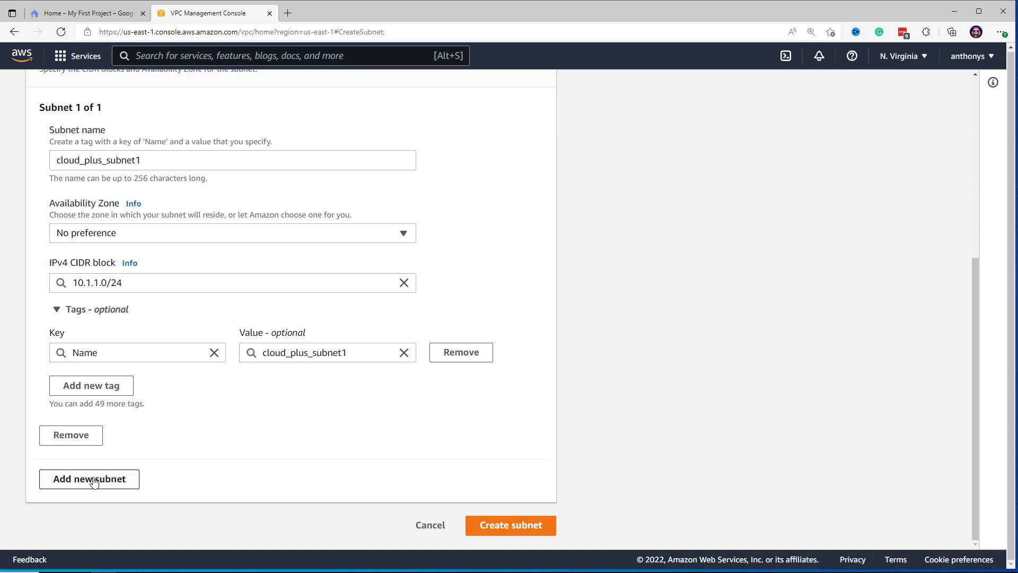
pyautogui.click(511, 525)
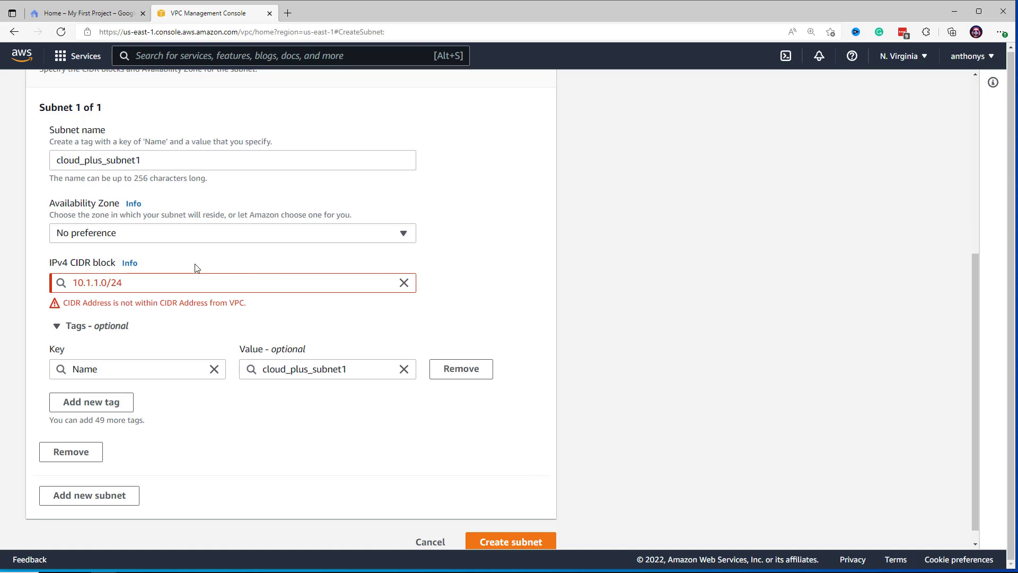
# Change the subnet's IPv4 CIDR block to the suggested 10.0.0.0/24
pyautogui.moveTo(134, 286); pyautogui.dragTo(85, 285)
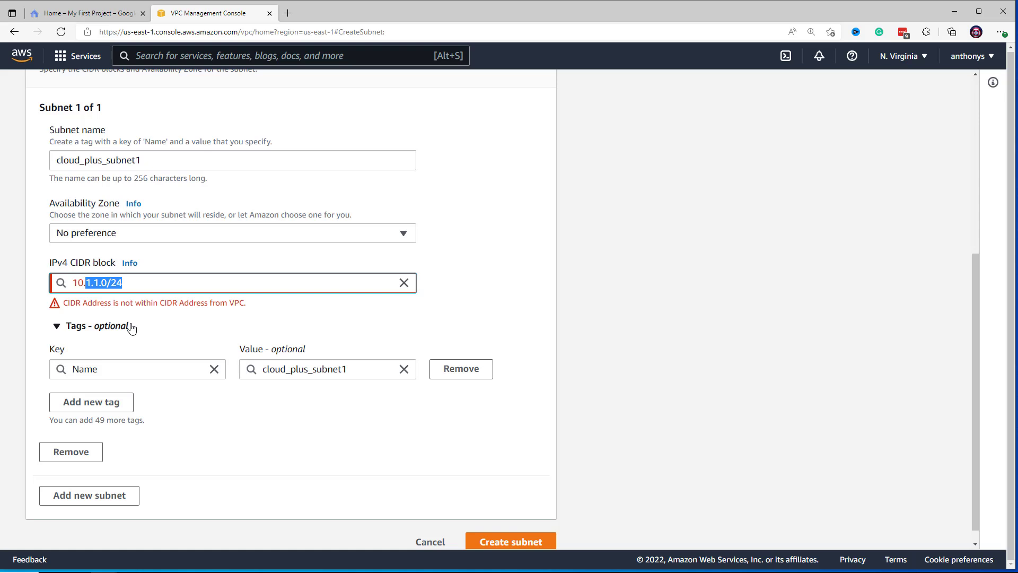
pyautogui.write('0')
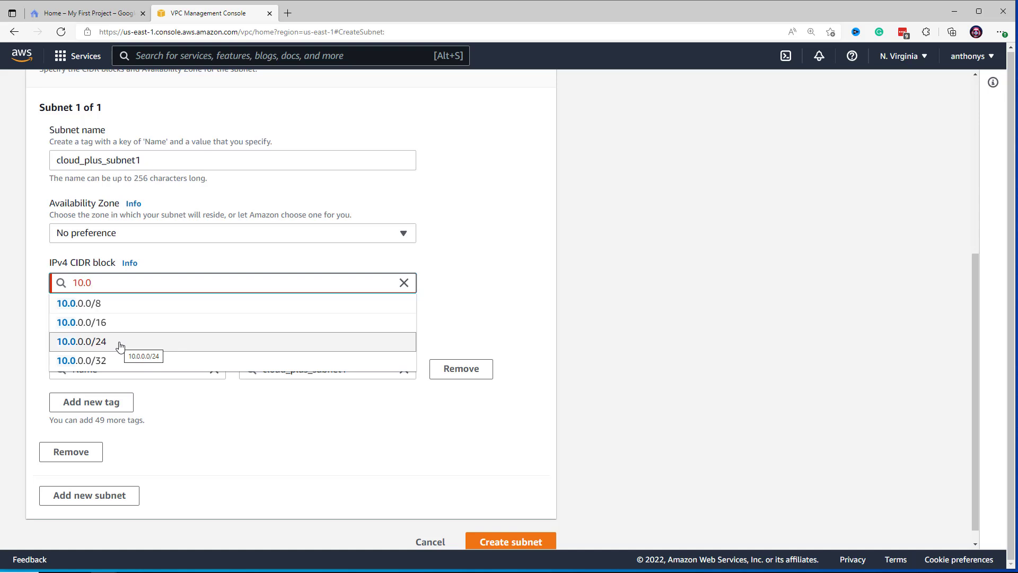
pyautogui.click(120, 345)
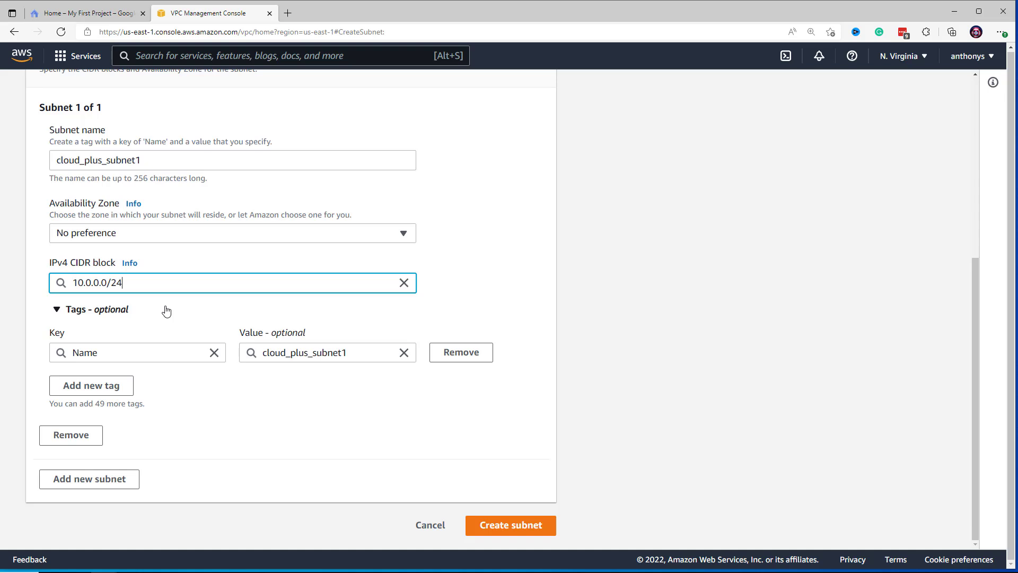
# Create the subnet with IPv4 CIDR block 10.0.0.5/26 and find cloud_plus_subnet1 in the subnets list
pyautogui.press('BackSpace')
pyautogui.press('BackSpace')
pyautogui.press('BackSpace')
pyautogui.press('BackSpace')
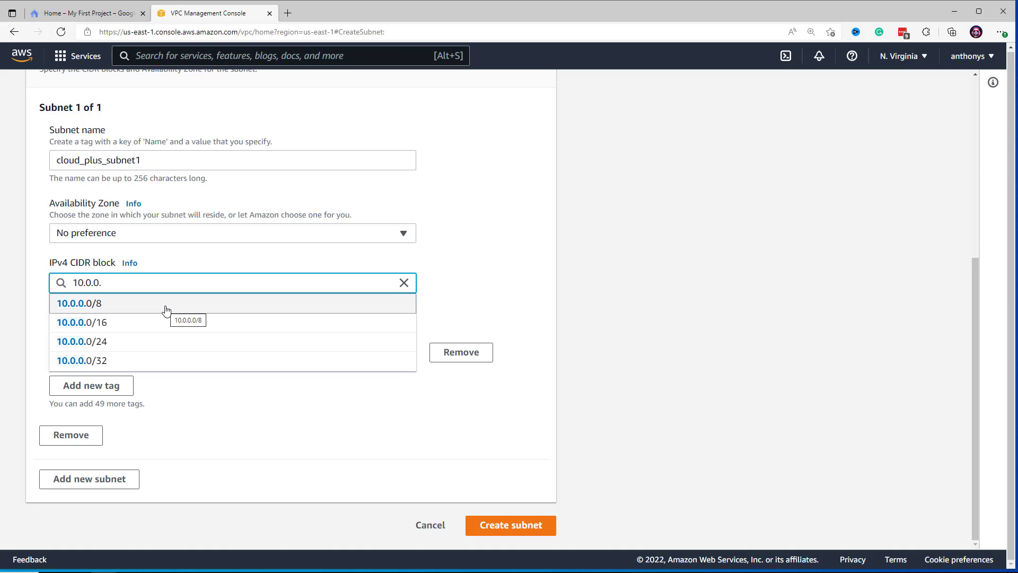
pyautogui.write('5/')
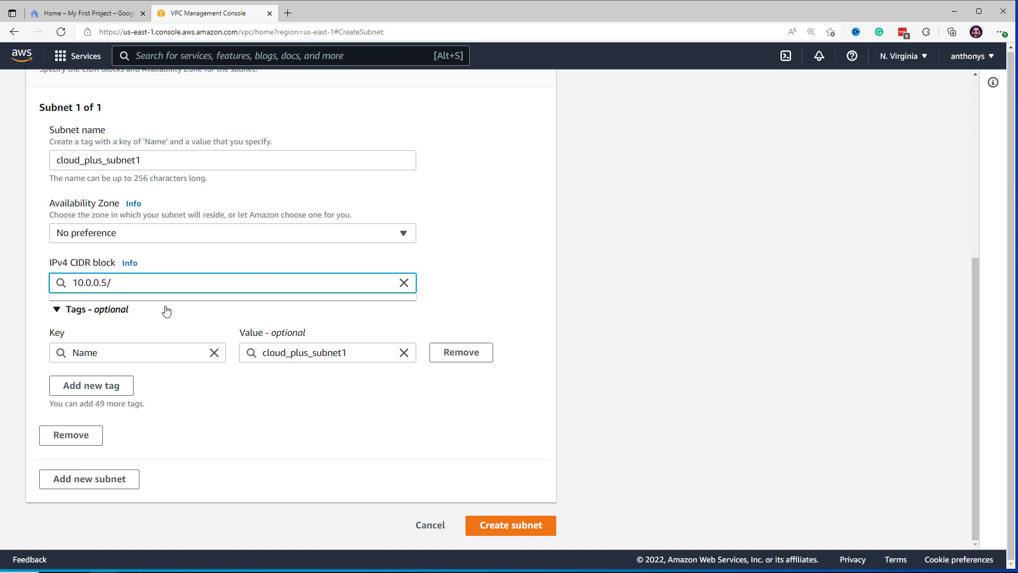
pyautogui.write('26')
pyautogui.click(507, 528)
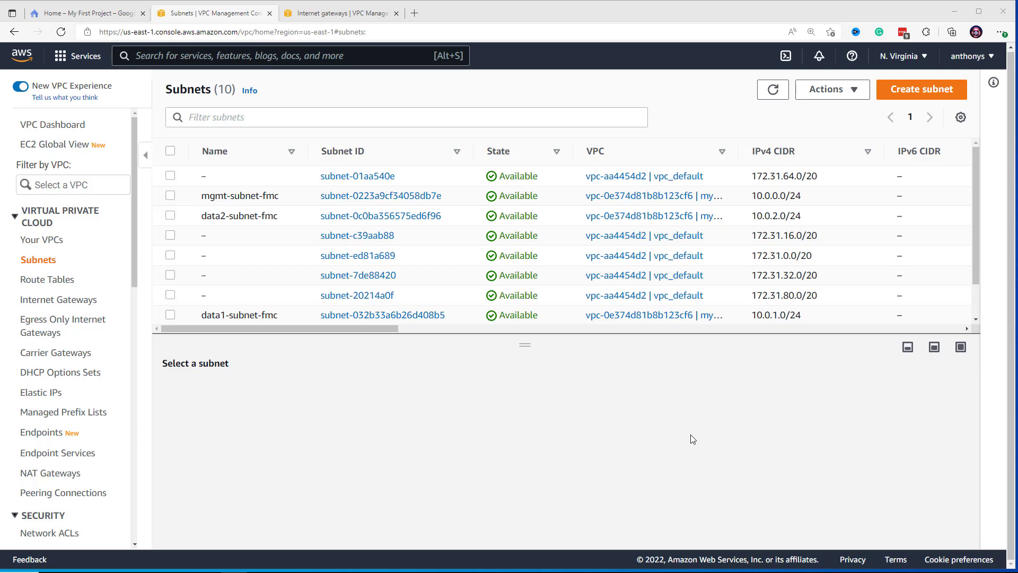
pyautogui.scroll(-2, 632, 313)
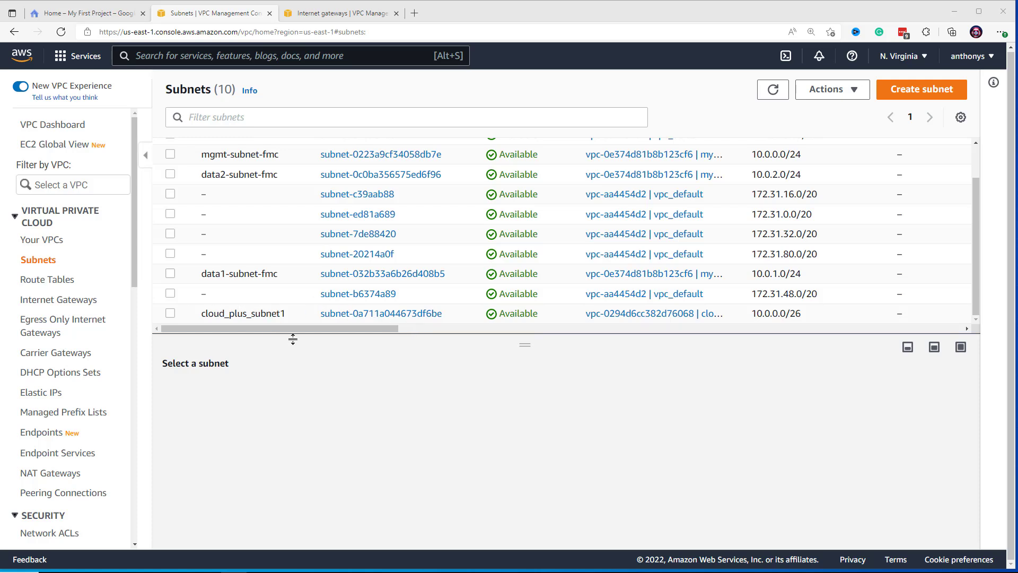
# Create an internet gateway with the name tag cloud_plus_igw
pyautogui.click(76, 301)
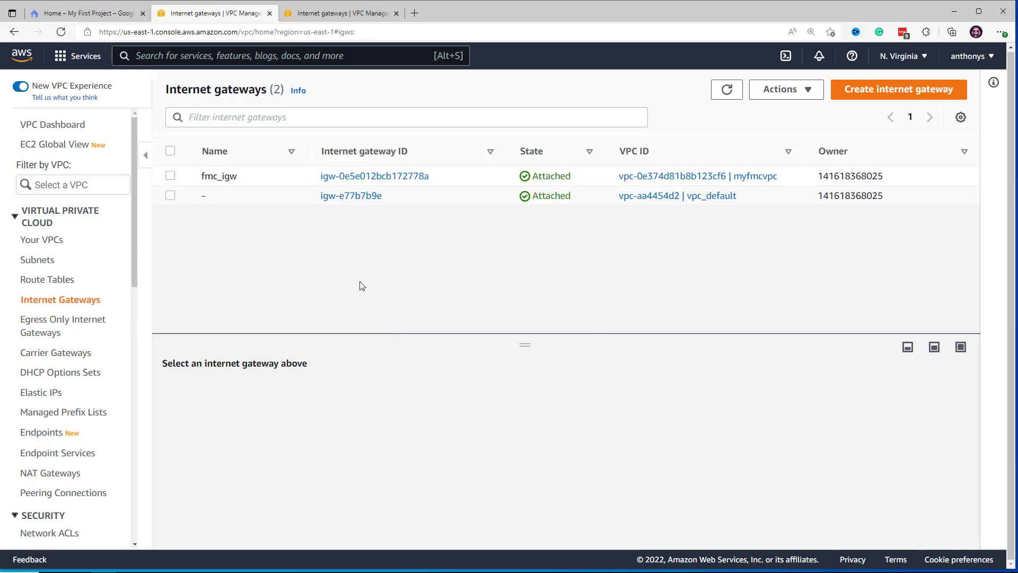
pyautogui.click(865, 91)
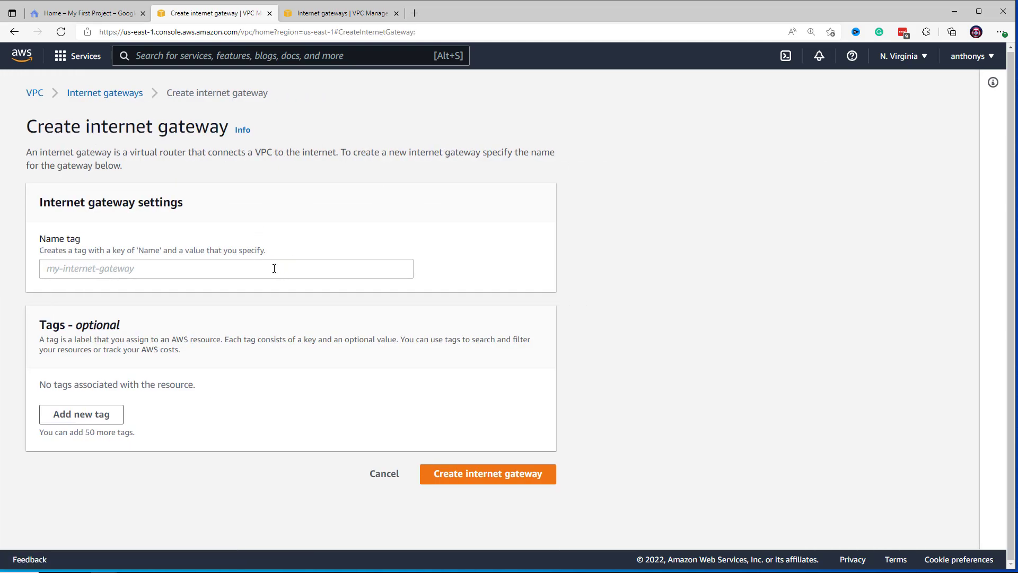
pyautogui.click(309, 268)
pyautogui.write('cloud')
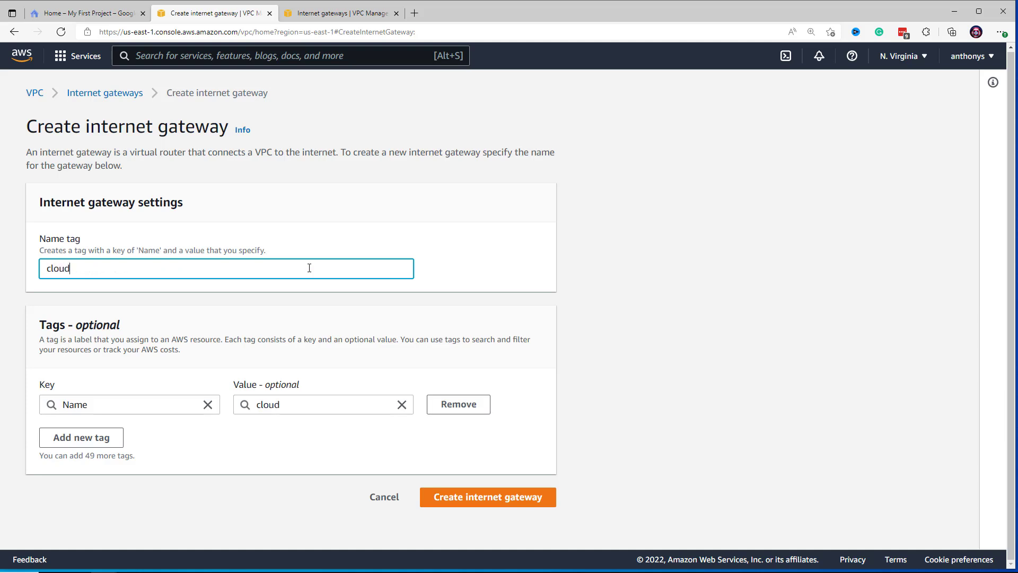
pyautogui.write('_plus_igw')
pyautogui.click(513, 503)
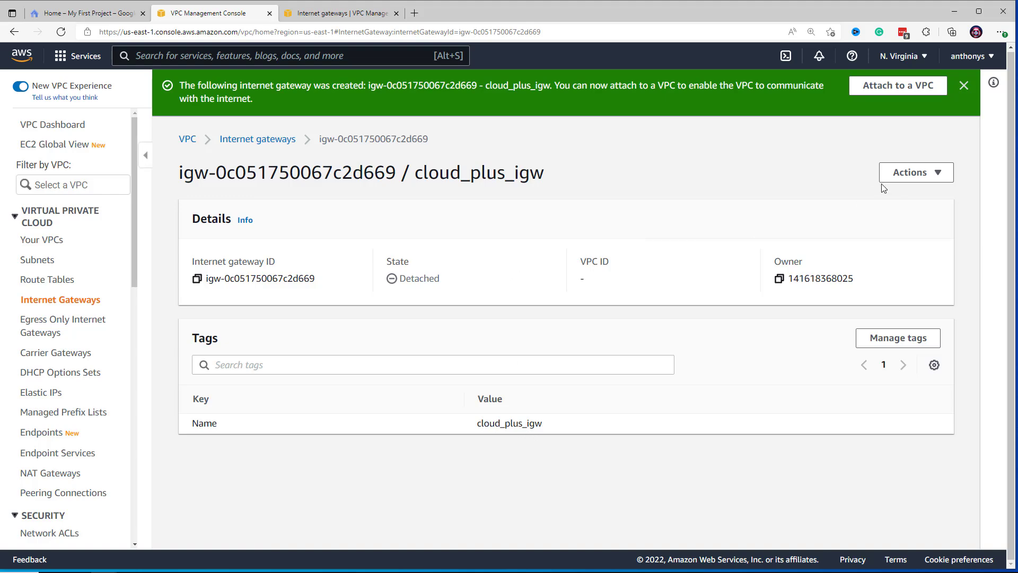
# Attach the cloud_plus_igw internet gateway to cloud_plus_vpc
pyautogui.click(908, 181)
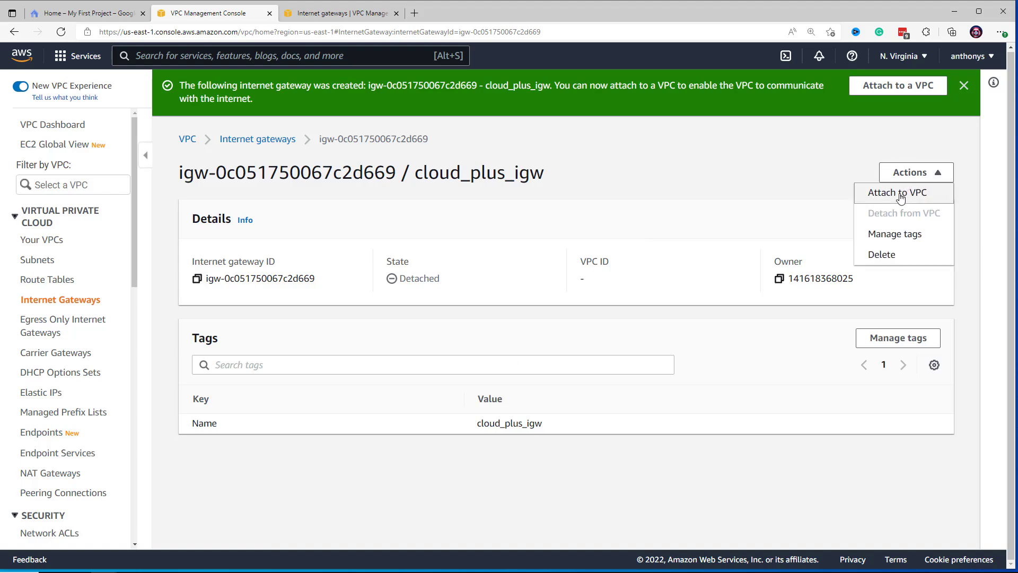
pyautogui.click(901, 193)
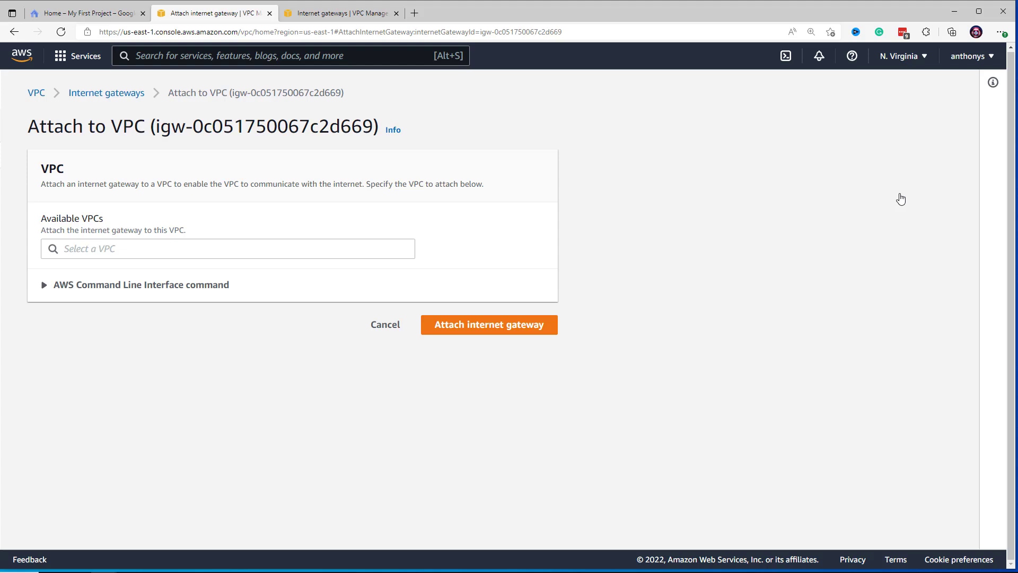
pyautogui.click(129, 248)
pyautogui.click(161, 270)
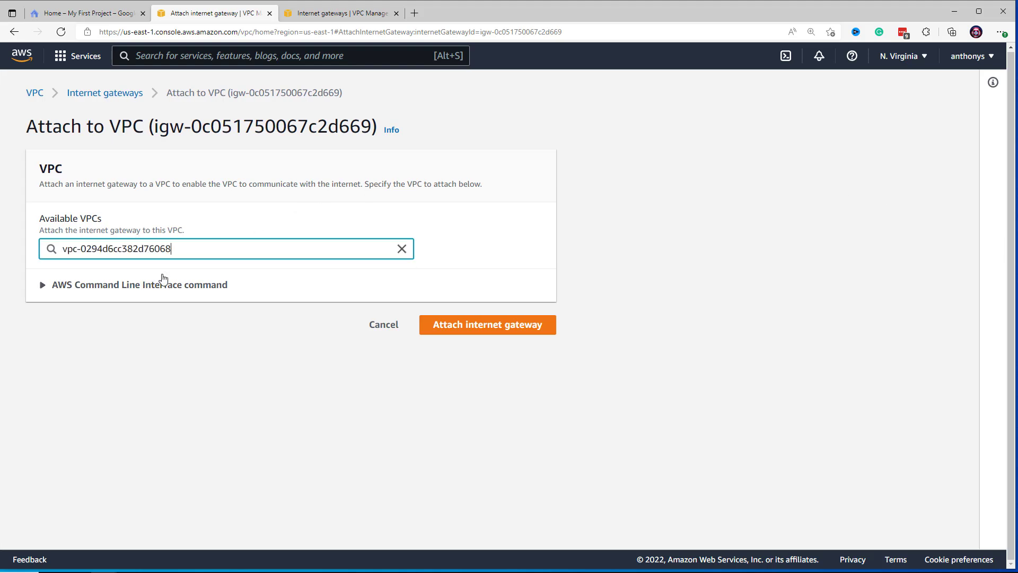
pyautogui.click(513, 325)
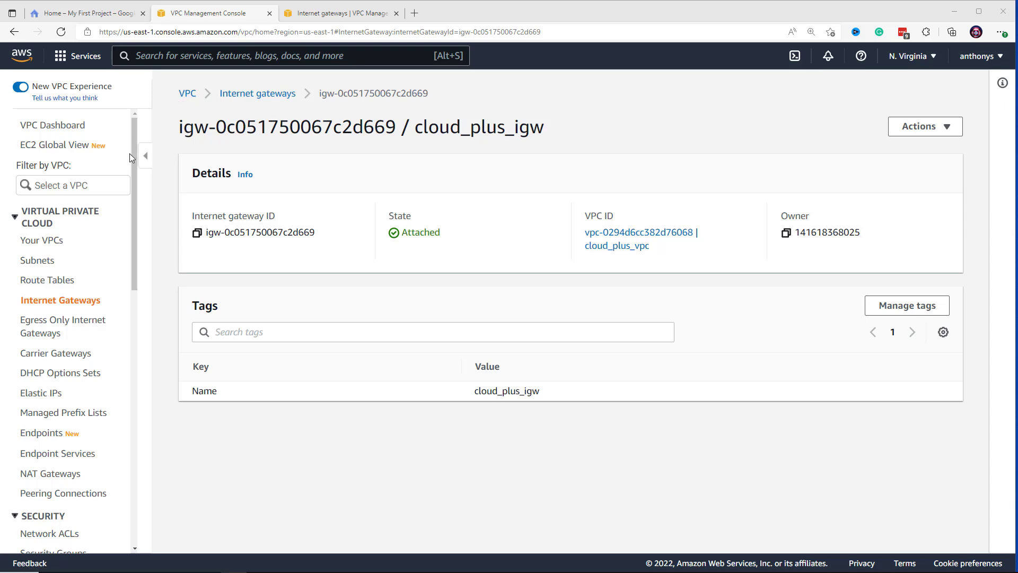
# Create a route table named cloud_plus_rt in the cloud_plus_vpc network
pyautogui.click(63, 280)
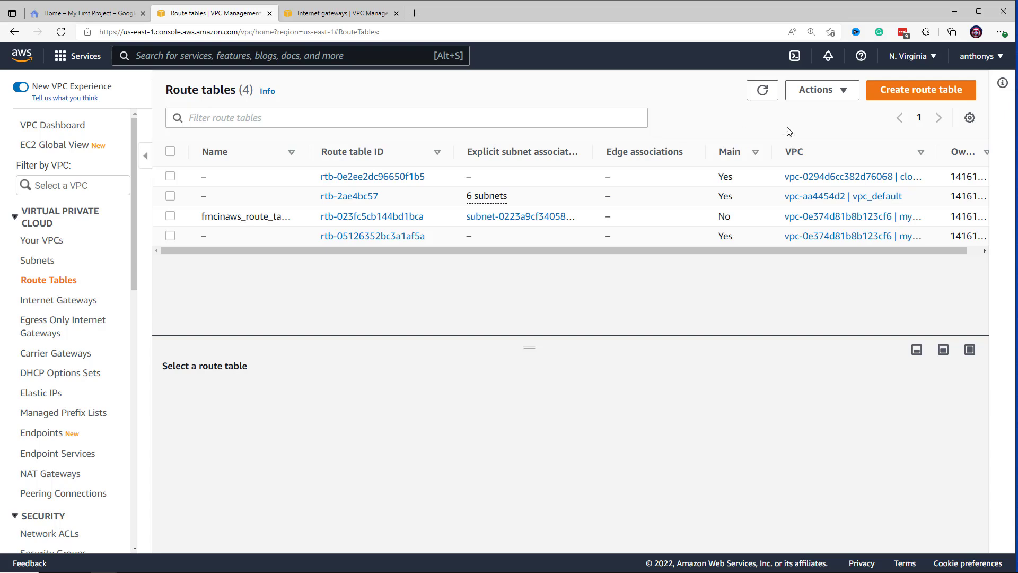
pyautogui.click(891, 93)
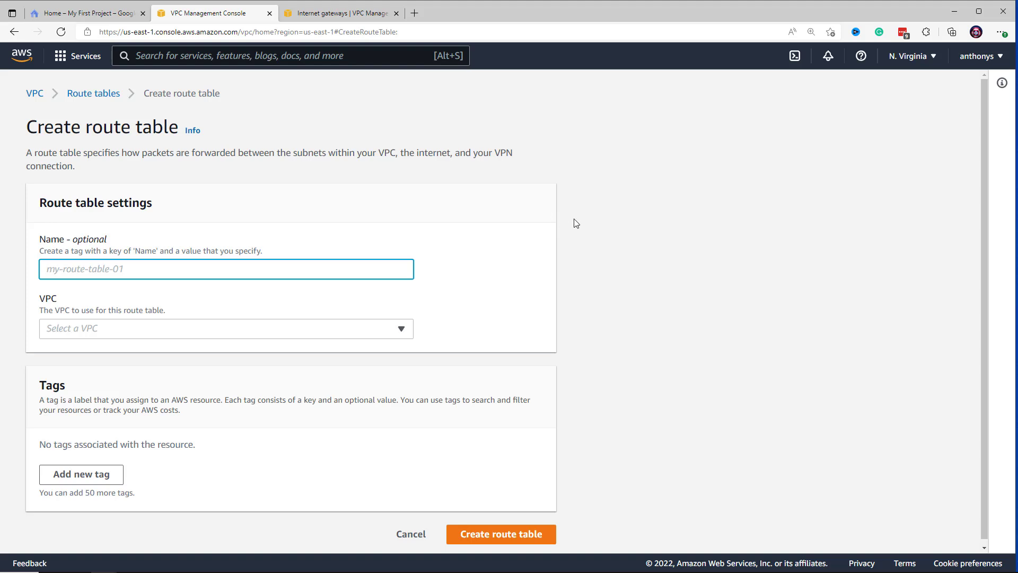
pyautogui.write('cloud_pl')
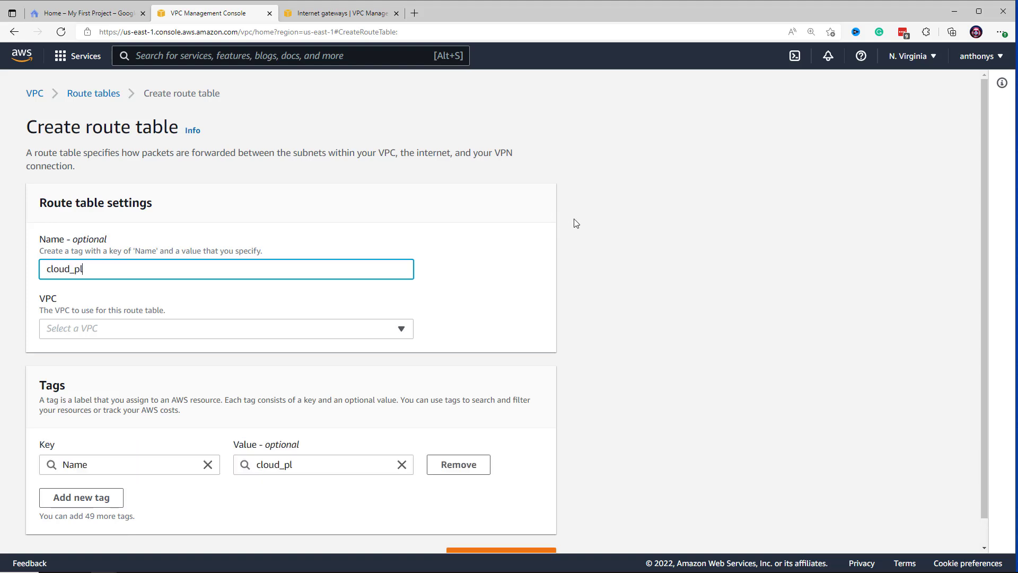
pyautogui.write('us_rt')
pyautogui.click(401, 332)
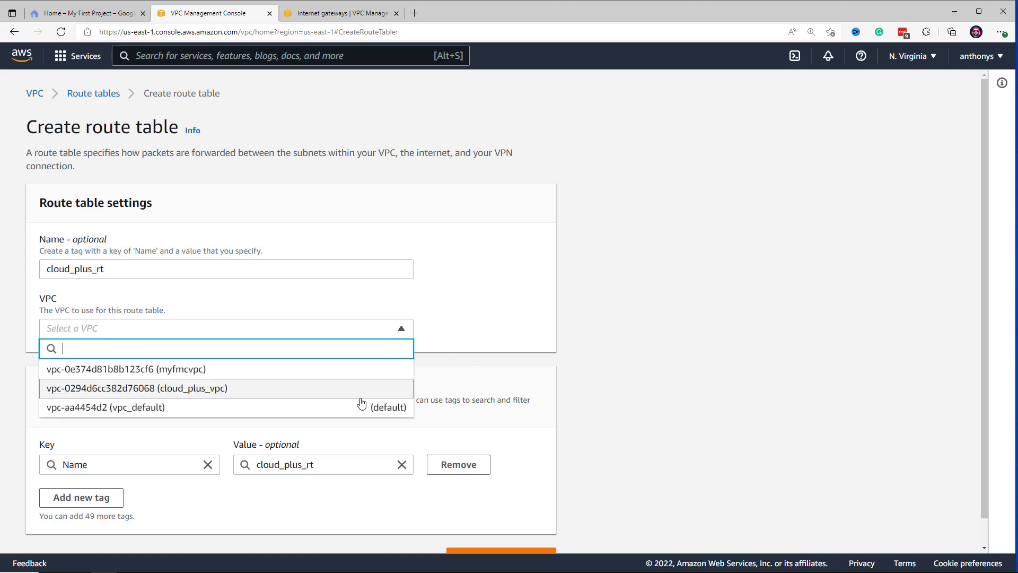
pyautogui.click(340, 388)
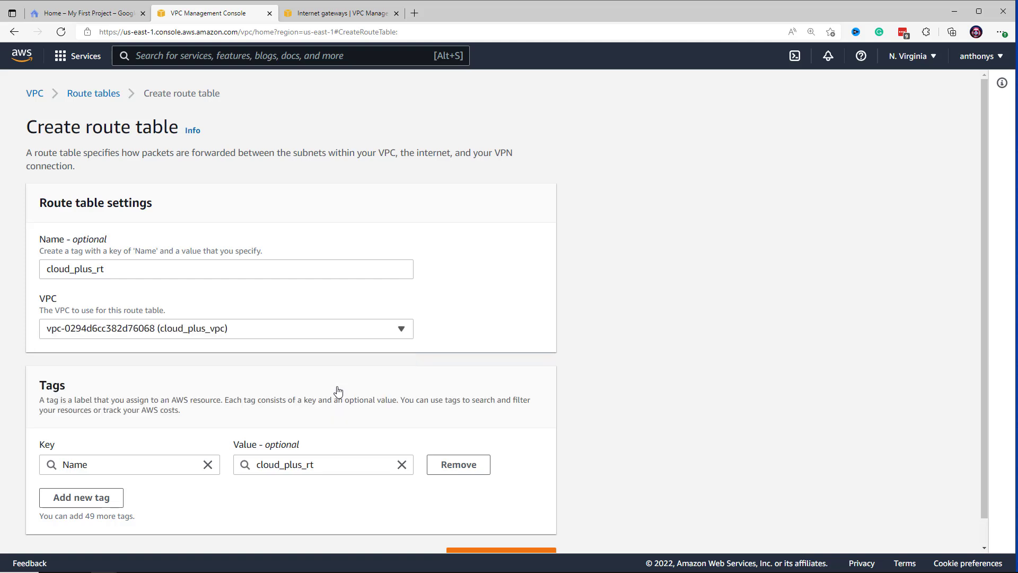
pyautogui.scroll(-2, 415, 376)
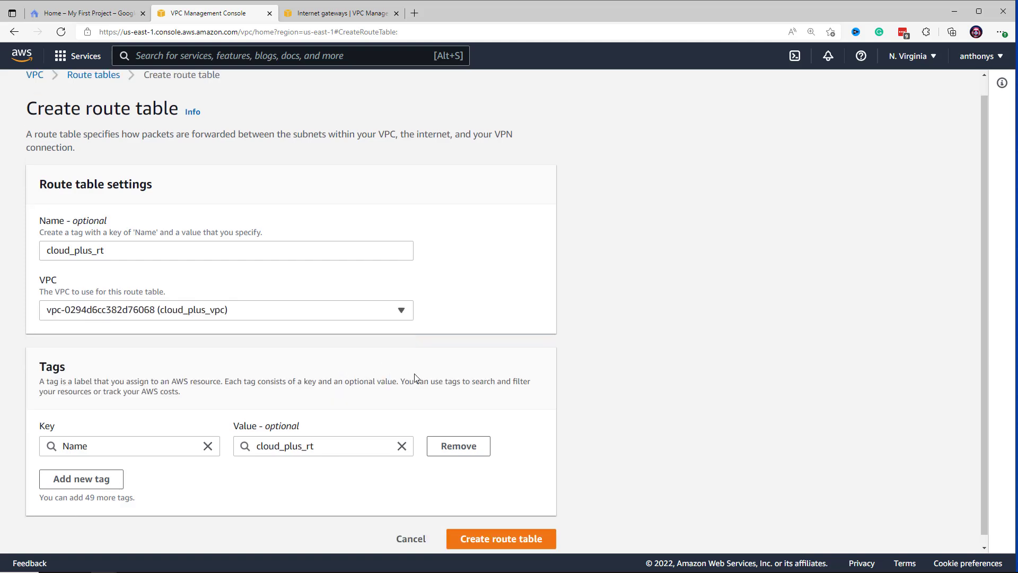
pyautogui.click(501, 529)
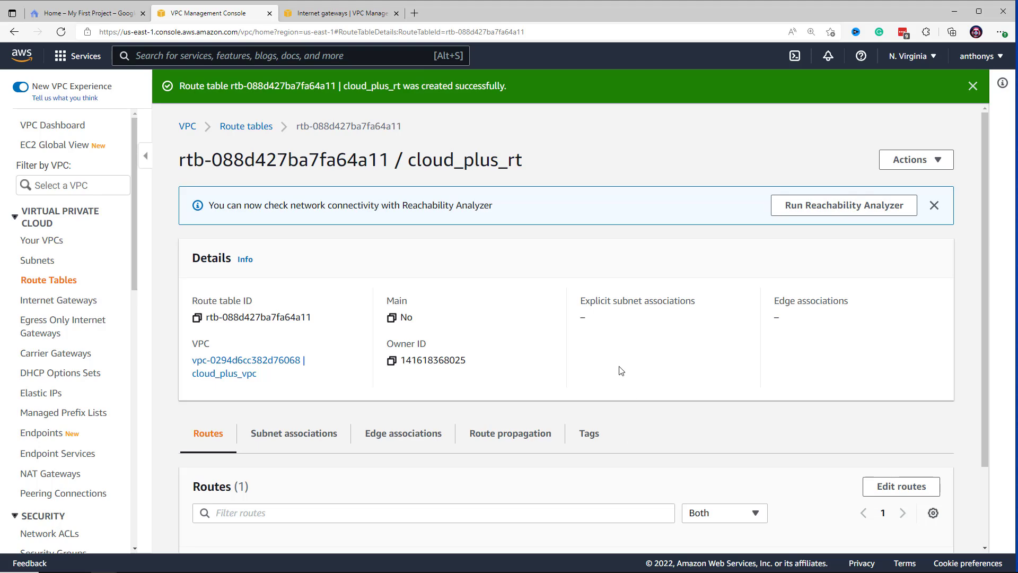
# Explicitly associate the cloud_plus_subnet1 subnet with the cloud_plus_rt route table
pyautogui.scroll(-3, 622, 370)
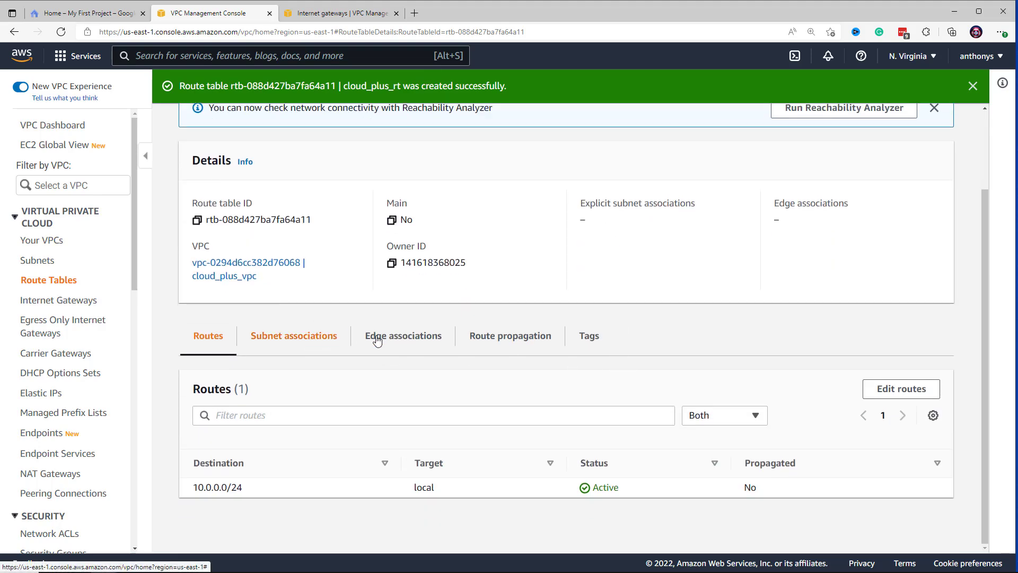
pyautogui.click(294, 335)
pyautogui.scroll(-4, 454, 325)
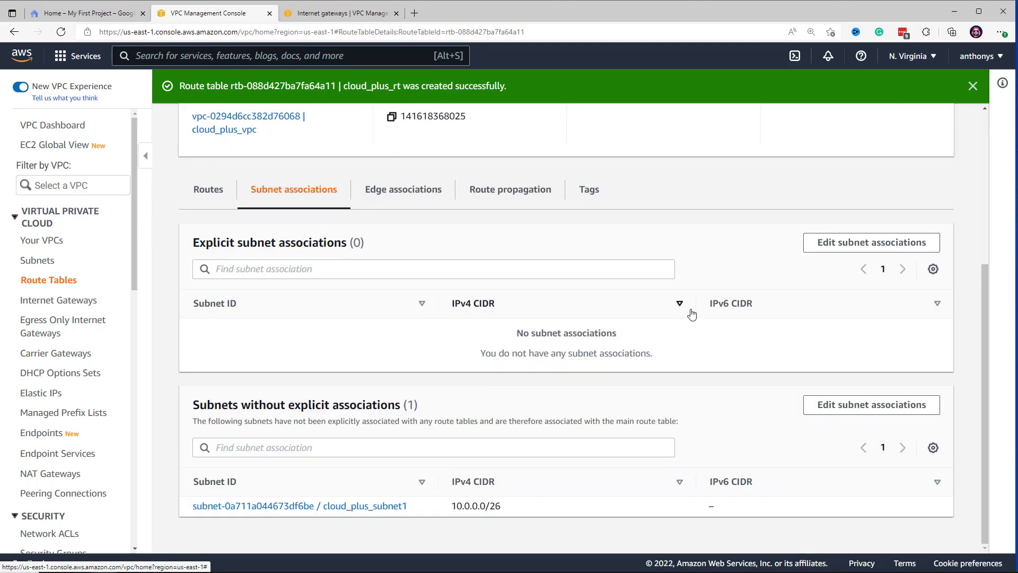
pyautogui.click(822, 245)
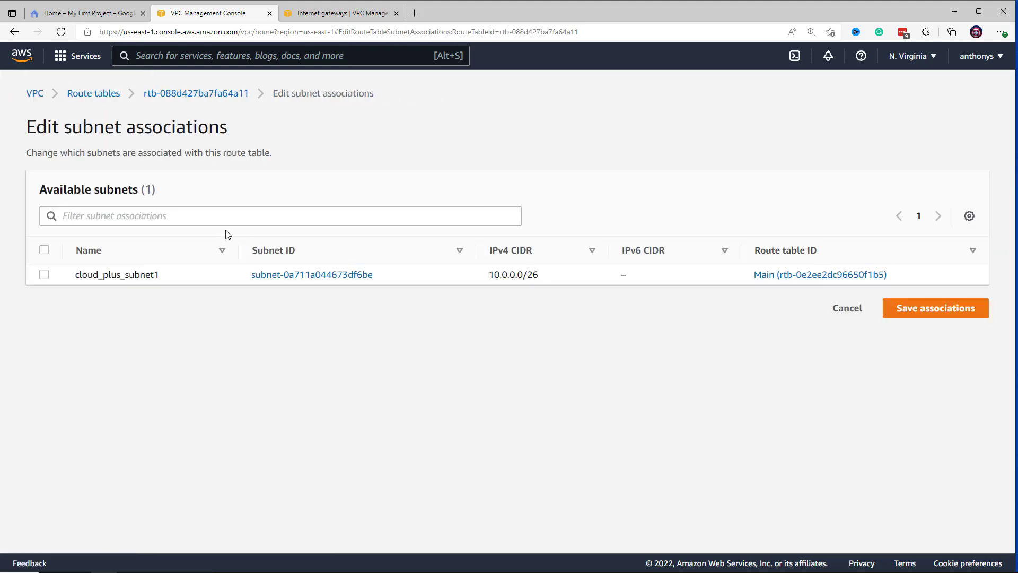
pyautogui.click(45, 275)
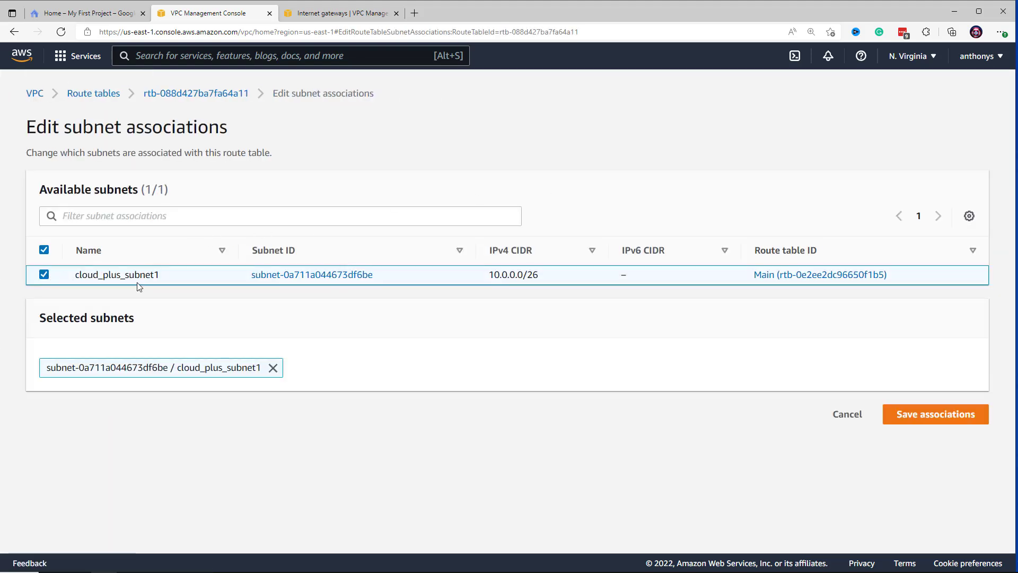
pyautogui.click(946, 418)
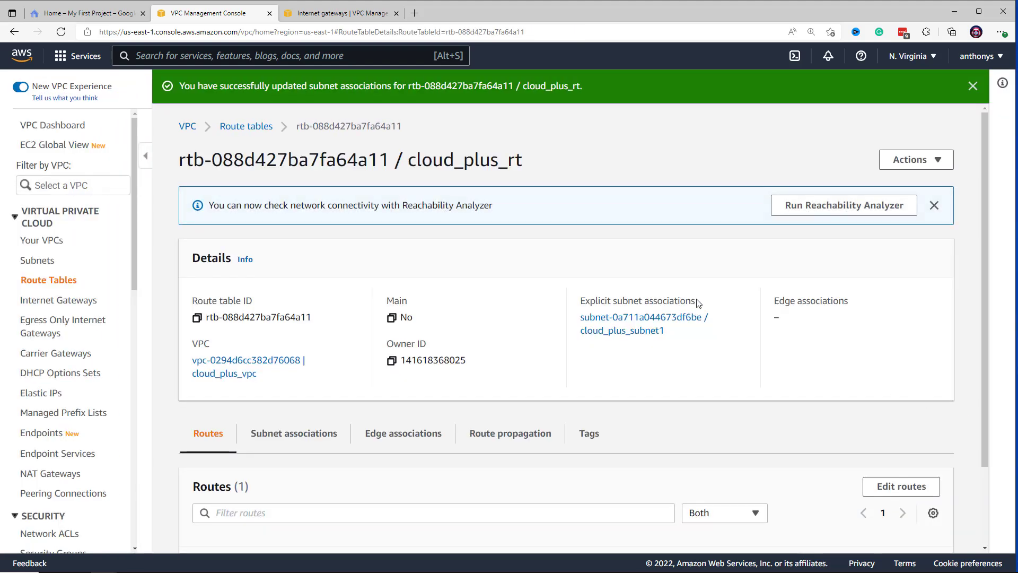
# Add a route to cloud_plus_rt with destination 0.0.0.0/0 and the cloud_plus_igw internet gateway as target, and save it
pyautogui.scroll(-2, 697, 303)
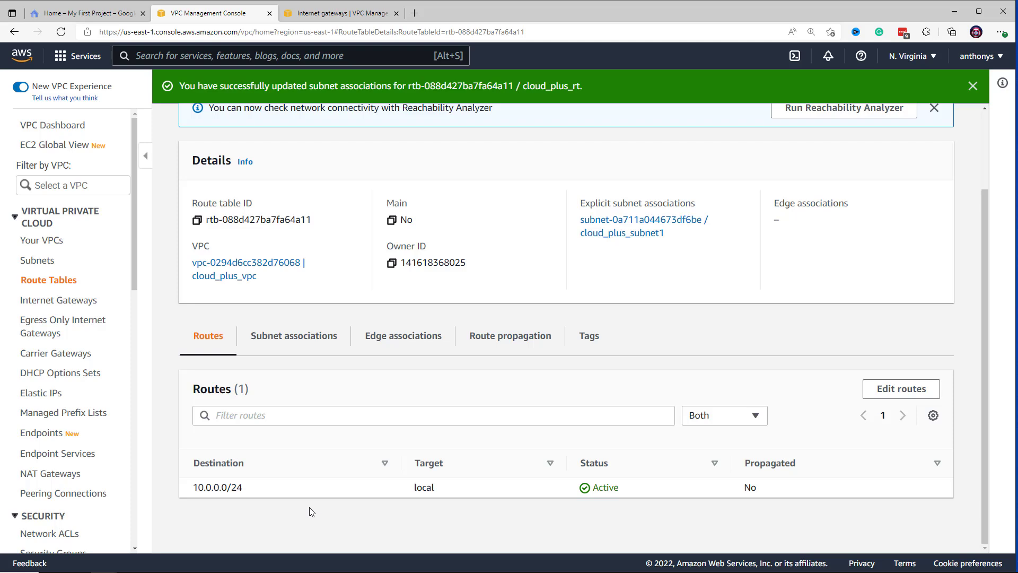
pyautogui.click(902, 391)
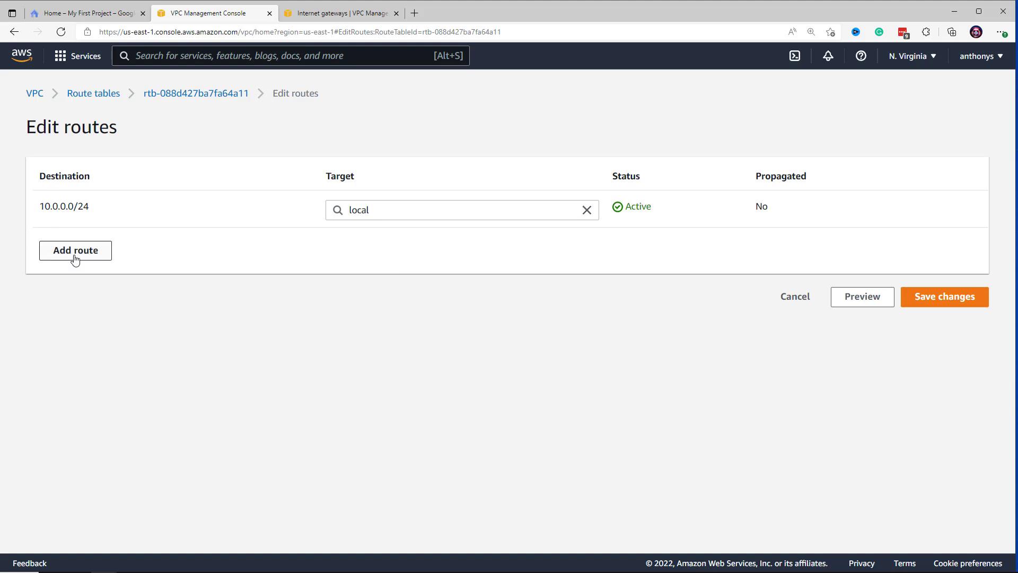
pyautogui.click(75, 257)
pyautogui.click(79, 247)
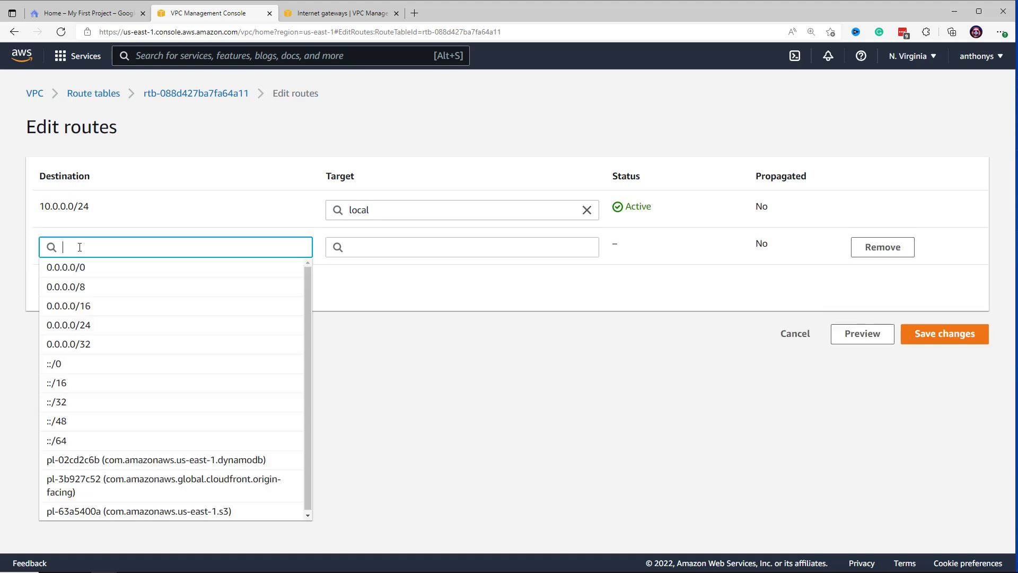
pyautogui.click(83, 270)
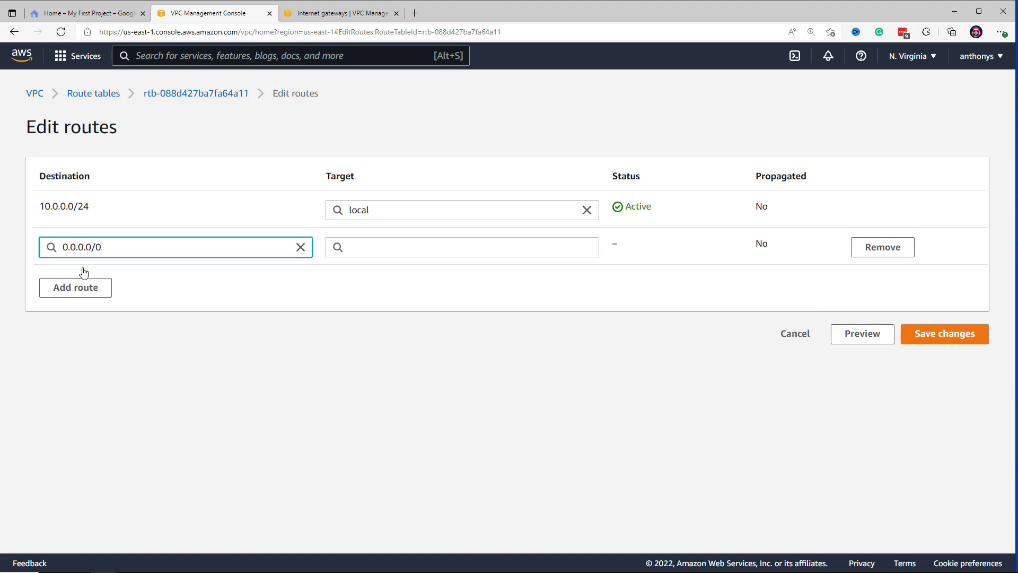
pyautogui.click(409, 245)
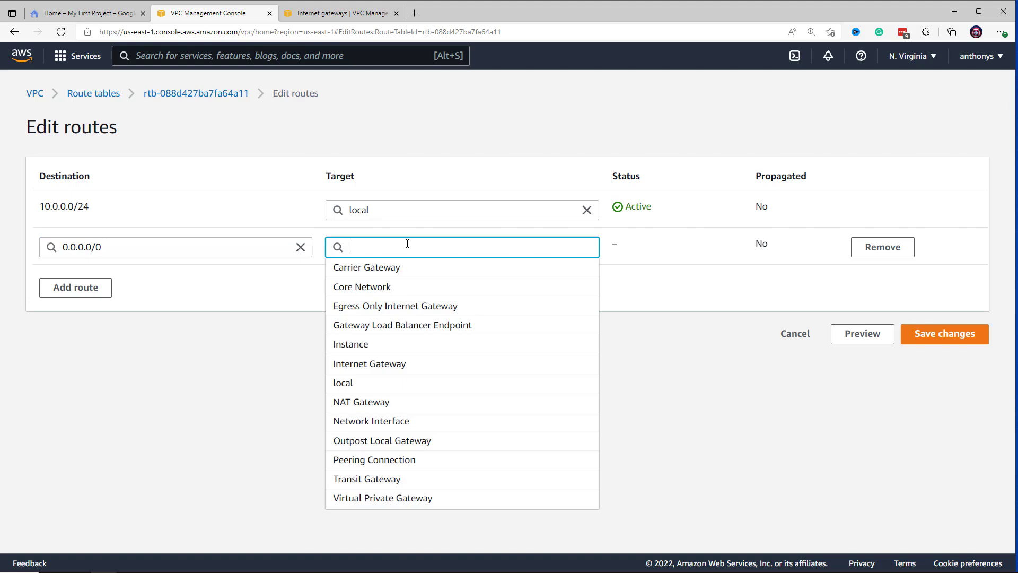
pyautogui.click(390, 366)
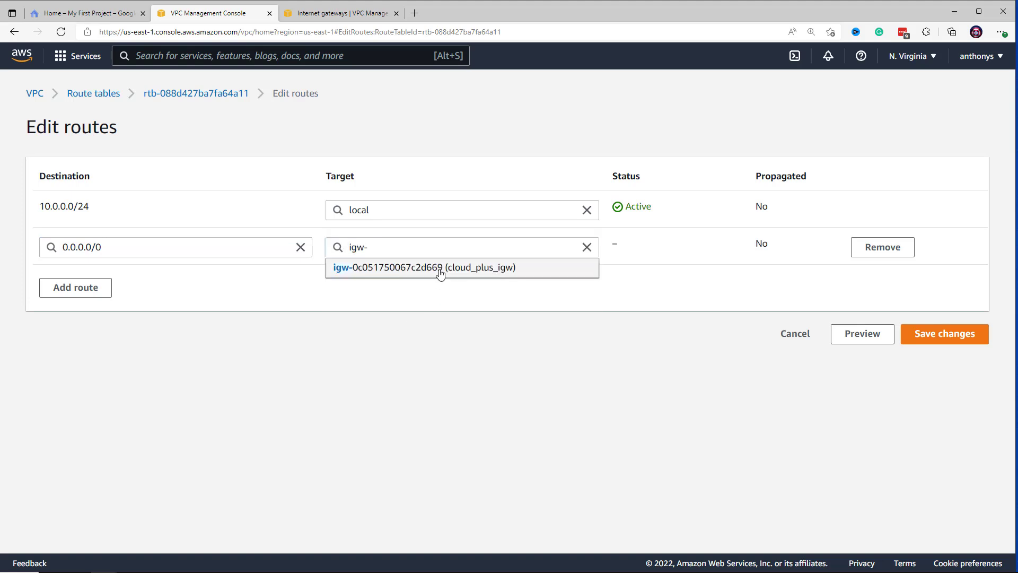
pyautogui.click(436, 272)
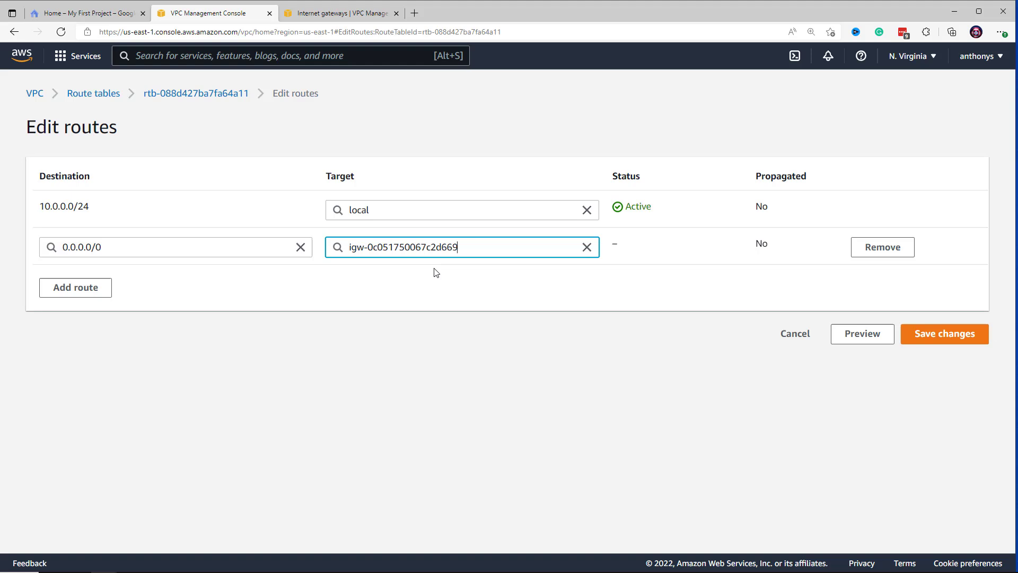
pyautogui.click(940, 336)
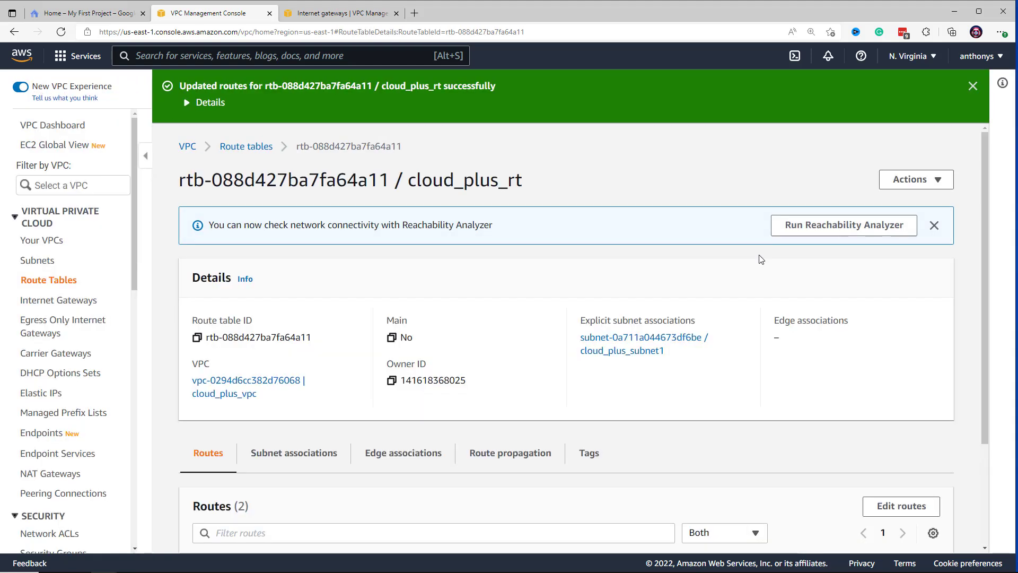
pyautogui.click(972, 86)
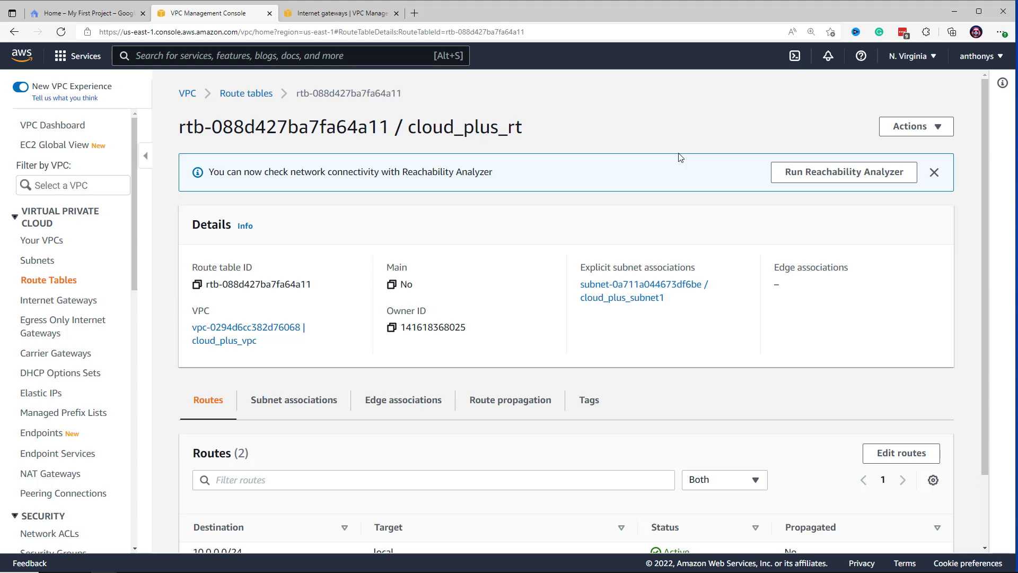
# Review the cloud_plus entries in the lists of VPCs, subnets, internet gateways and route tables
pyautogui.click(56, 127)
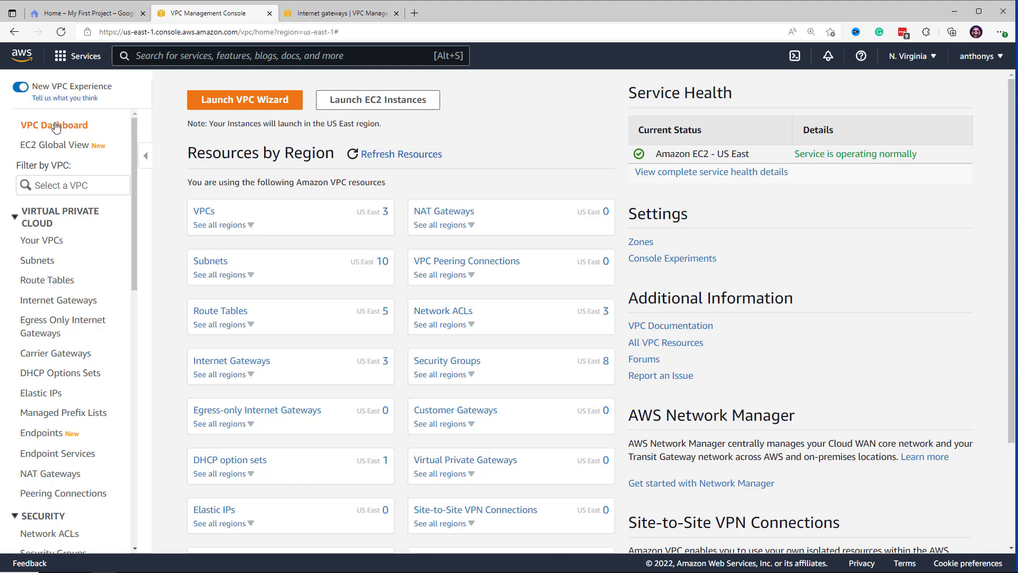
pyautogui.click(202, 212)
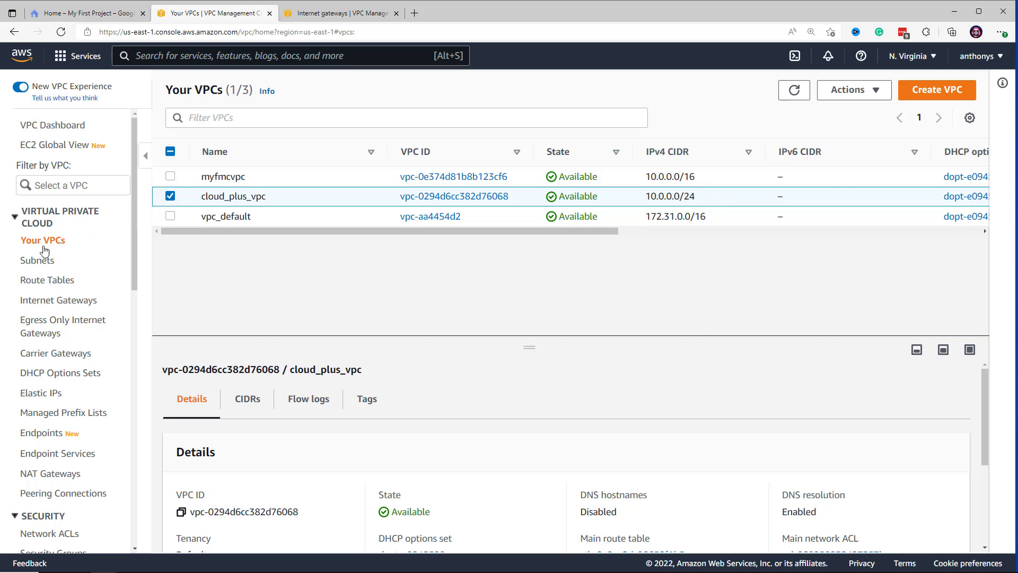
pyautogui.click(42, 263)
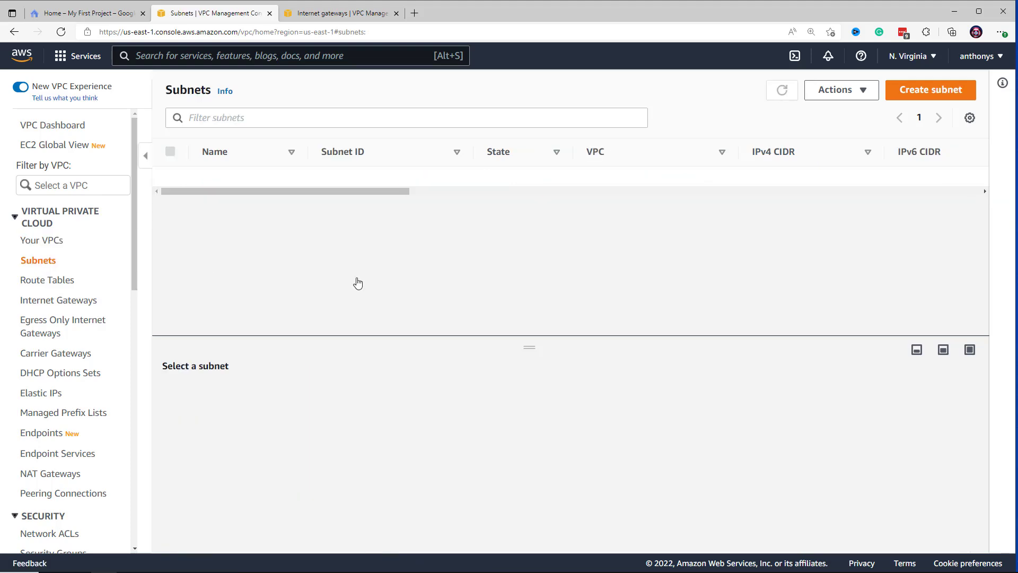
pyautogui.scroll(-2, 420, 246)
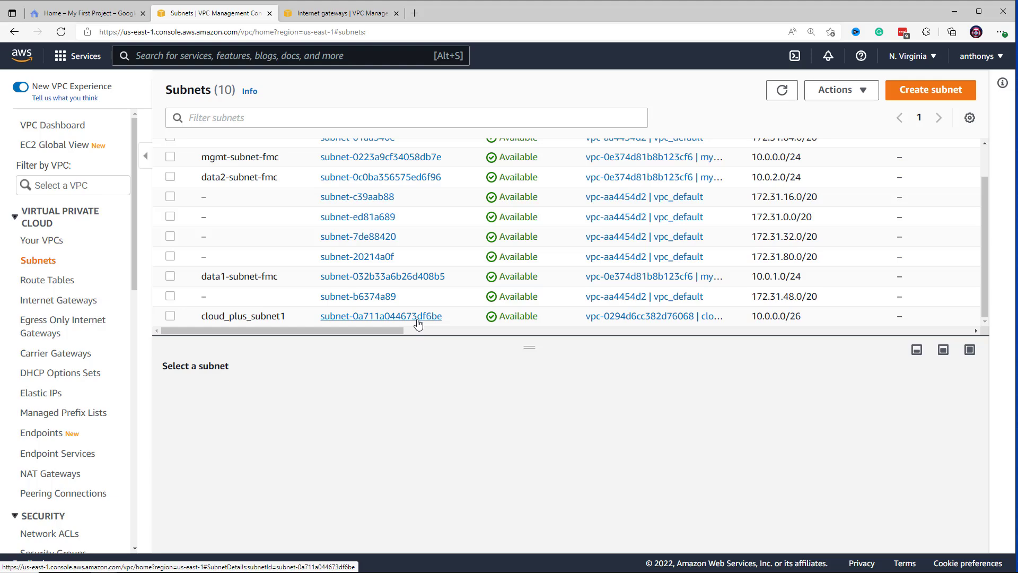
pyautogui.click(83, 302)
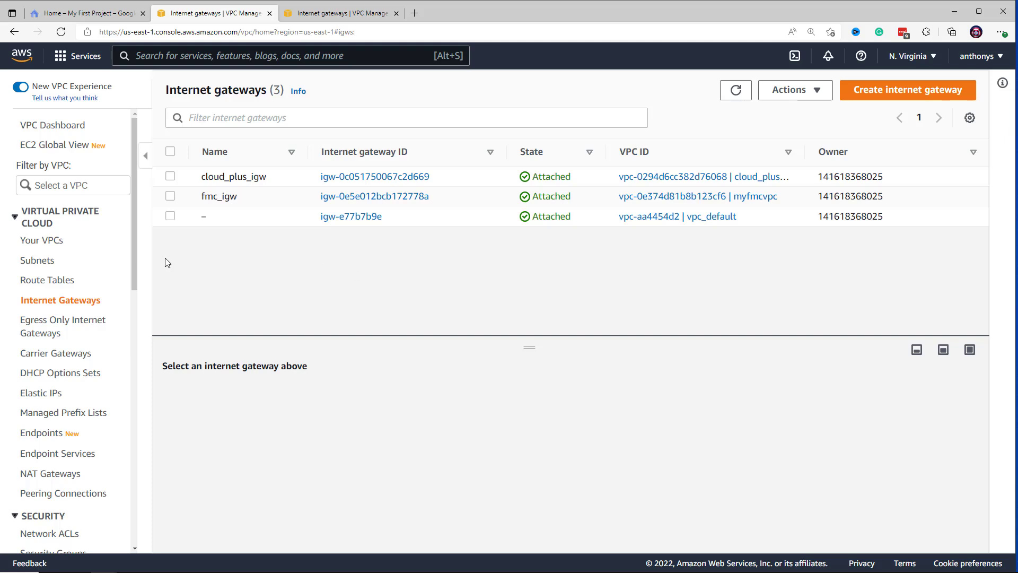
pyautogui.click(79, 280)
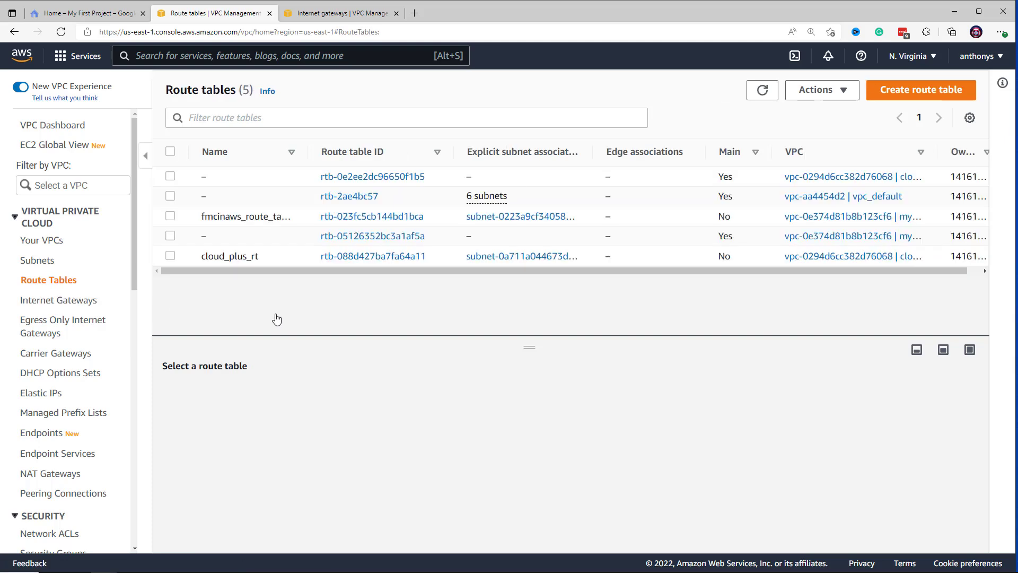